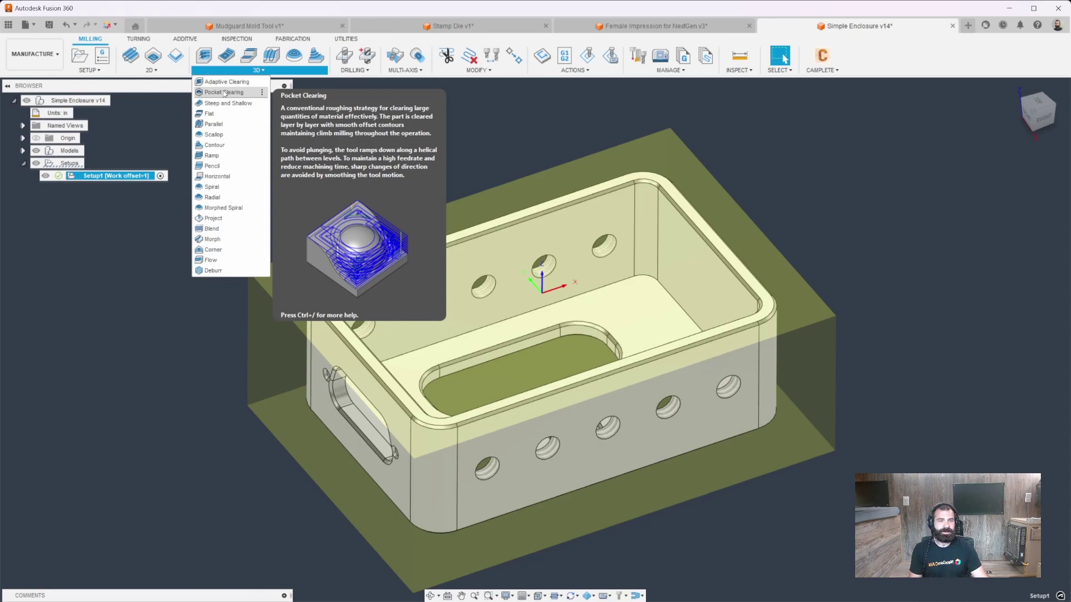
Create a 3D Adaptive Clearing operation on the enclosure using tool 15, the 1/2" Flat Endmill, and generate its toolpath
{"action": "left_click", "coordinate": [226, 82]}
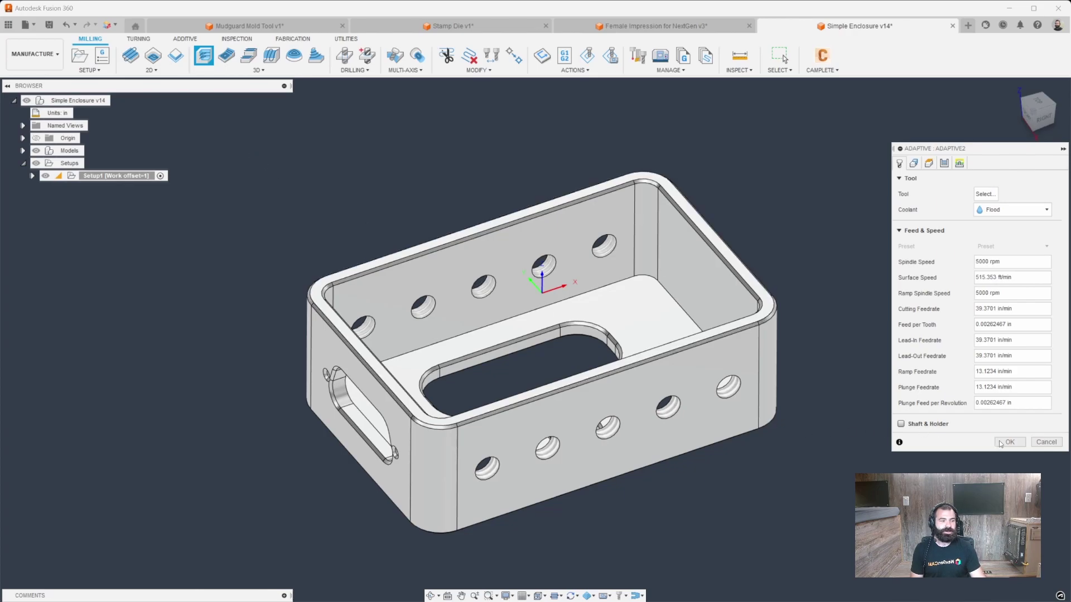
{"action": "left_click", "coordinate": [985, 194]}
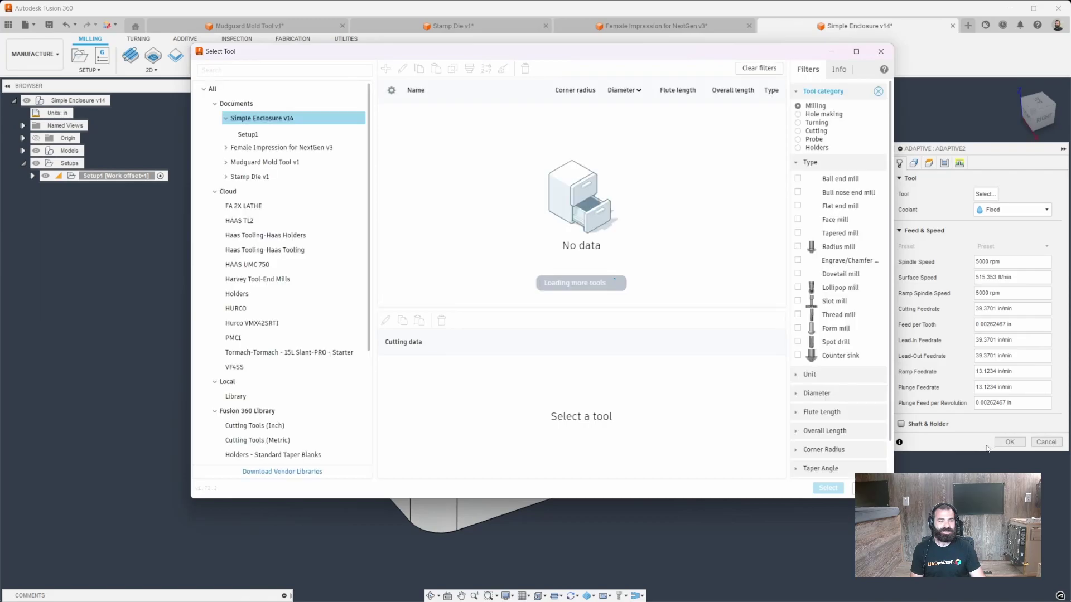
{"action": "left_click", "coordinate": [435, 140]}
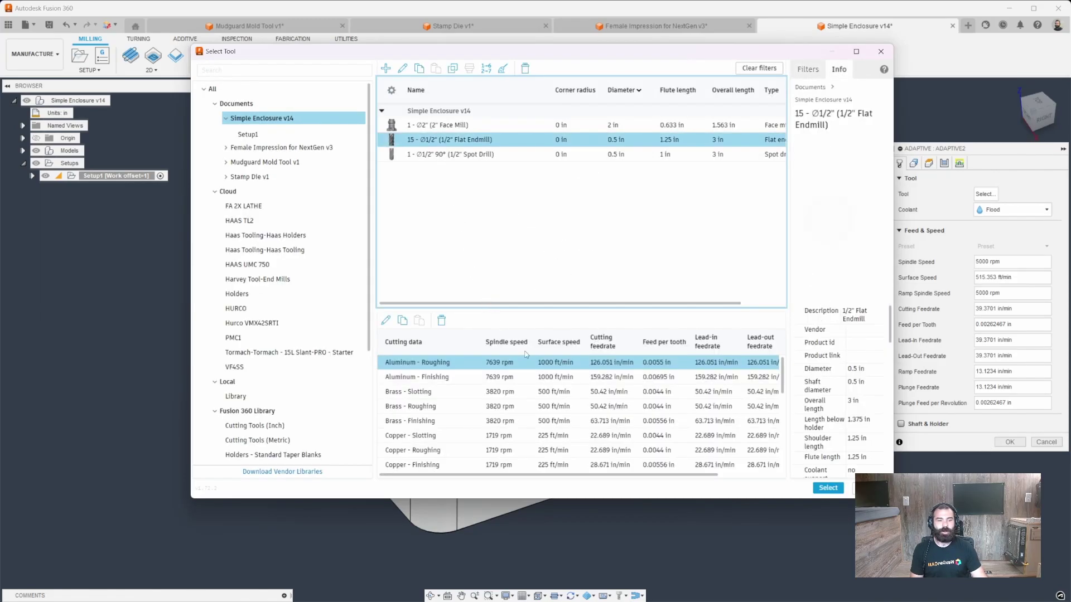
{"action": "left_click", "coordinate": [829, 488]}
{"action": "key", "text": "Return"}
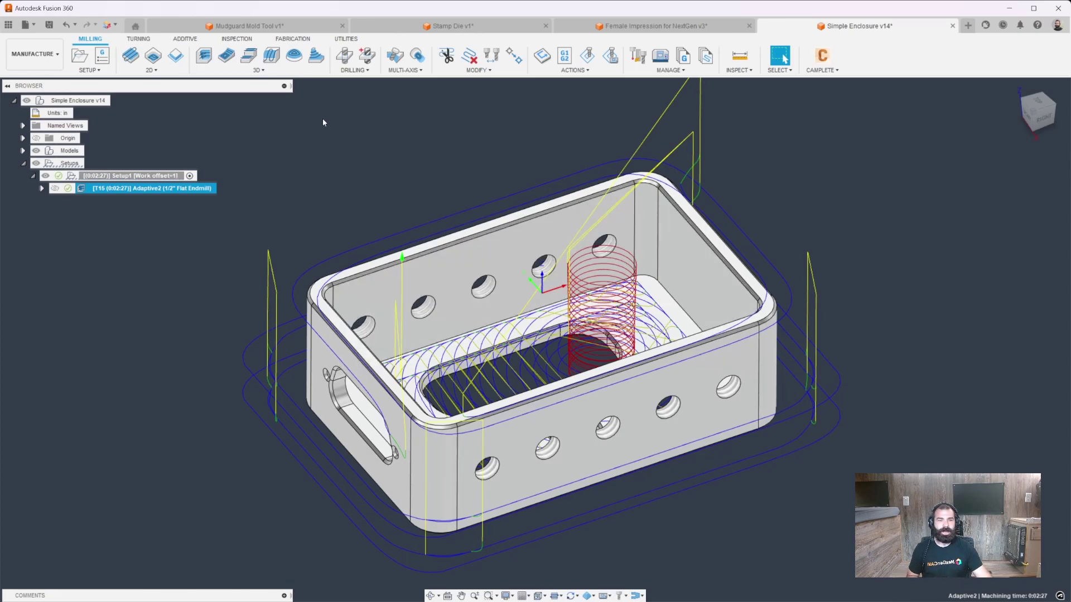
Generate a 3D Pocket Clearing operation on the enclosure with the same 1/2" Flat Endmill and default settings
{"action": "left_click", "coordinate": [259, 69]}
{"action": "left_click", "coordinate": [232, 96]}
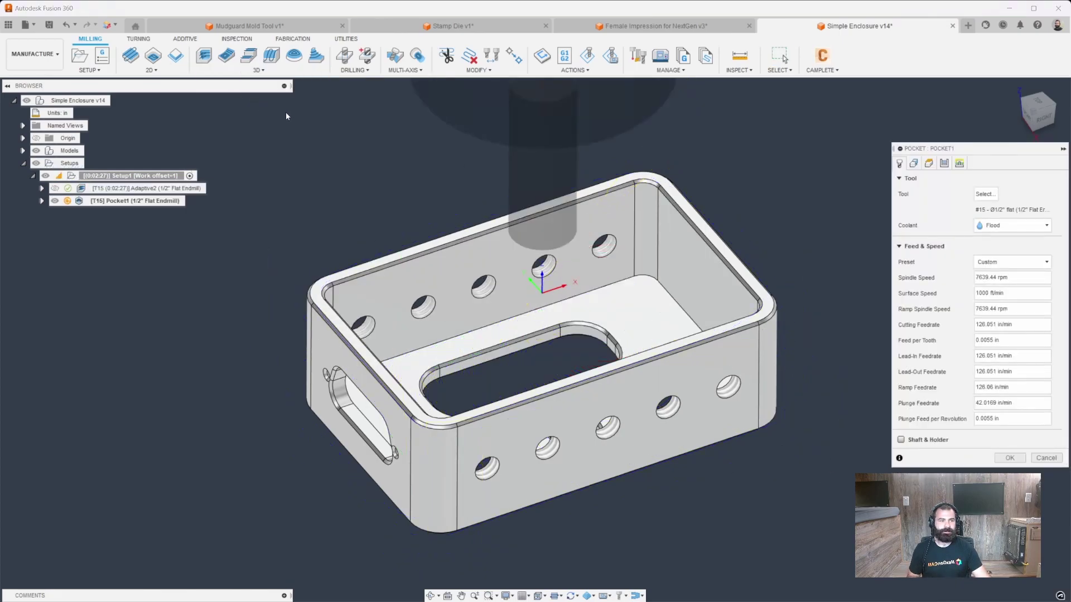
{"action": "left_click", "coordinate": [1010, 458]}
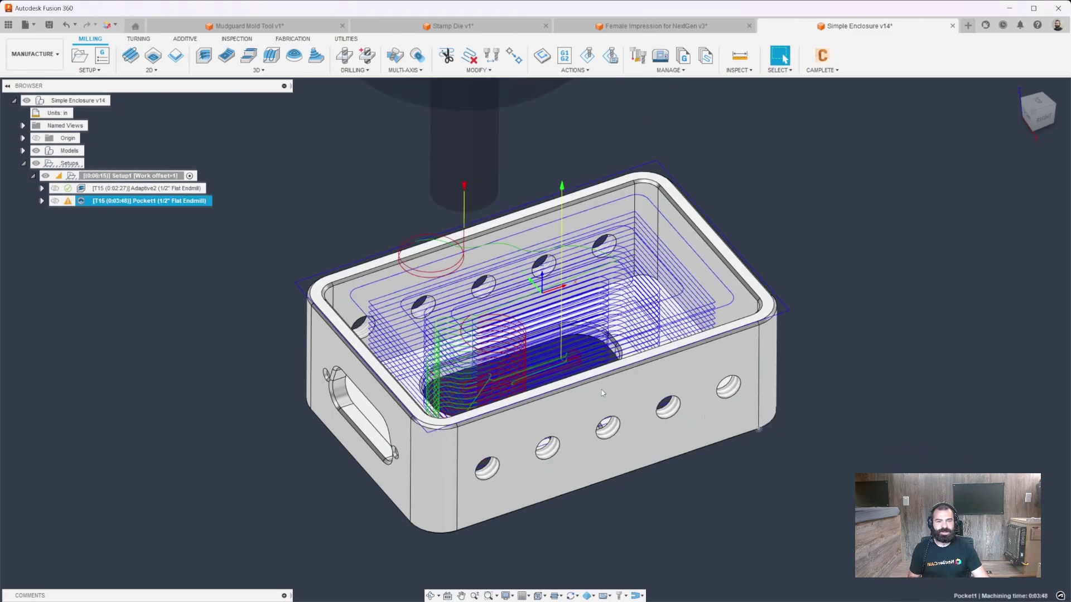
Edit the enclosure's pocket operation to use no machining boundary, enable Stock Contours, and regenerate the toolpath
{"action": "double_click", "coordinate": [82, 204]}
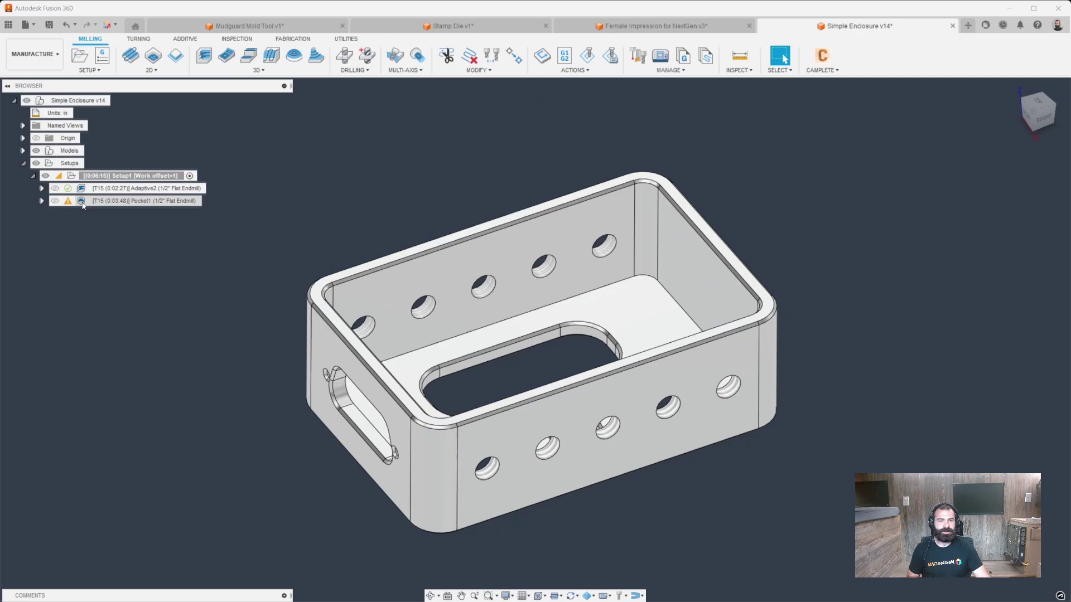
{"action": "left_click", "coordinate": [914, 164]}
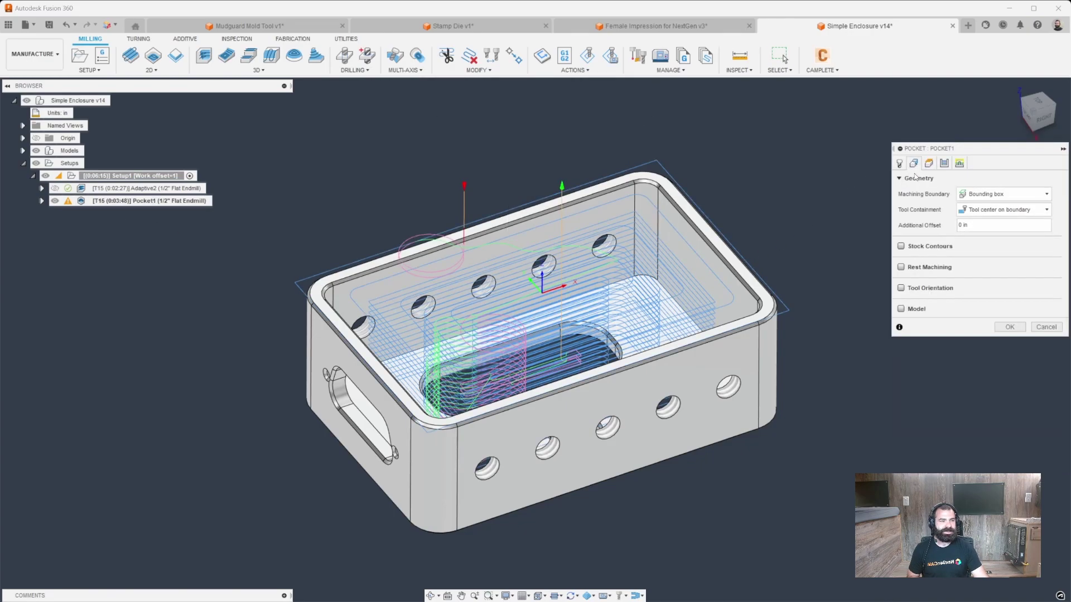
{"action": "left_click", "coordinate": [989, 197]}
{"action": "left_click", "coordinate": [989, 207]}
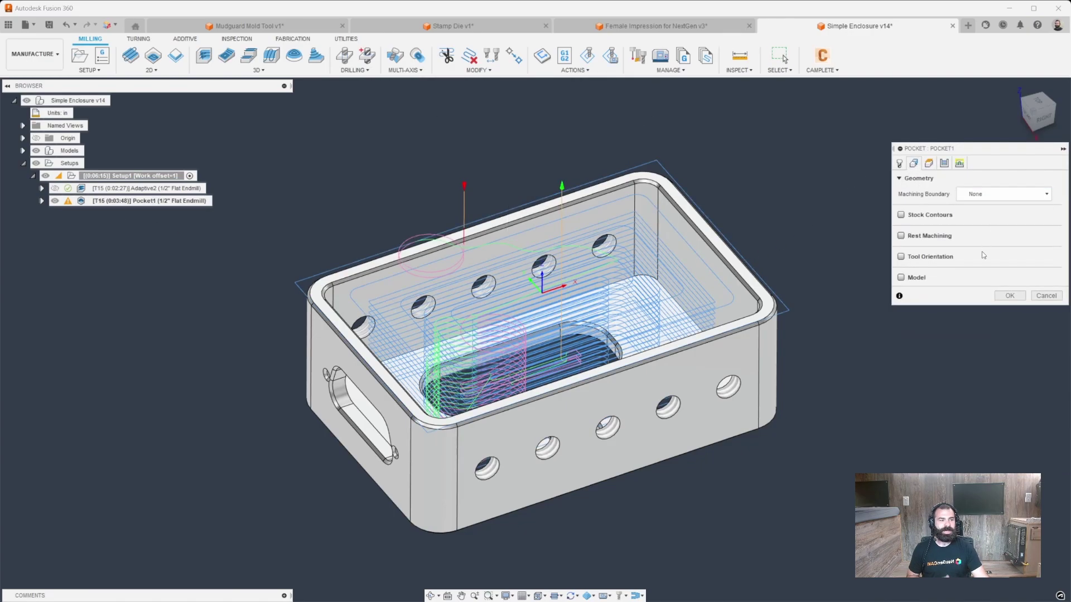
{"action": "left_click", "coordinate": [901, 215]}
{"action": "left_click", "coordinate": [1009, 348]}
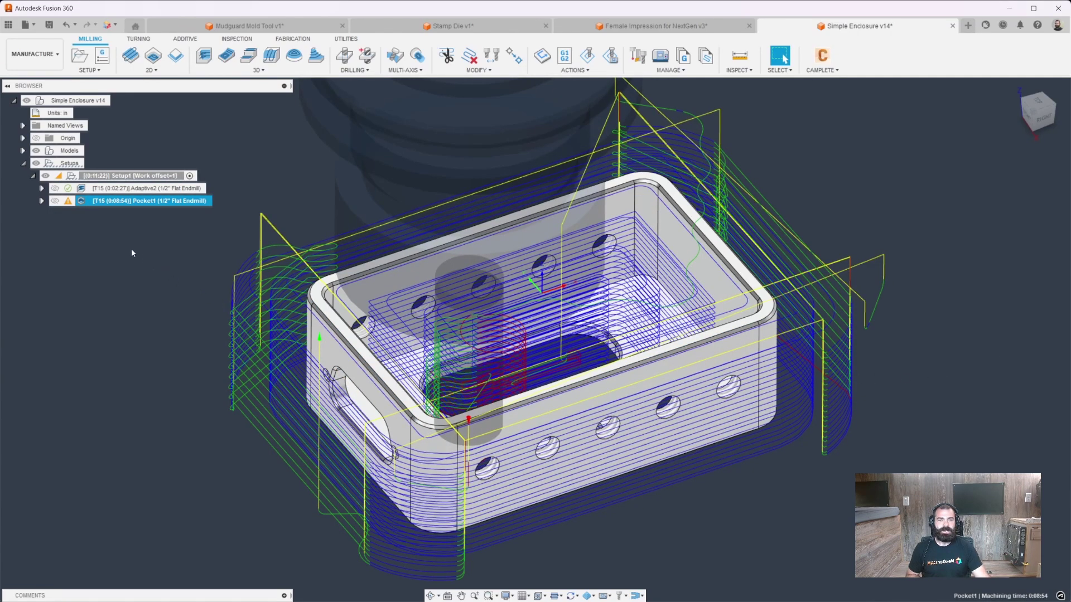
Compare the depth levels of the enclosure's adaptive and pocket toolpaths in the right side view
{"action": "left_click", "coordinate": [86, 192]}
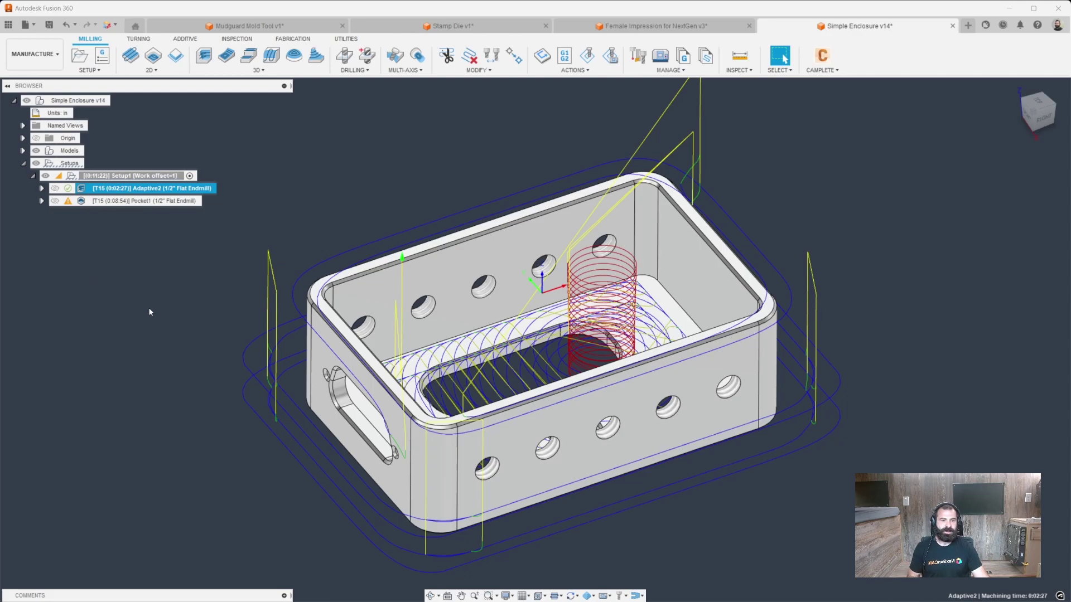
{"action": "middle_click_drag", "start_coordinate": [155, 296], "coordinate": [501, 245], "text": "shift"}
{"action": "left_click", "coordinate": [1042, 116]}
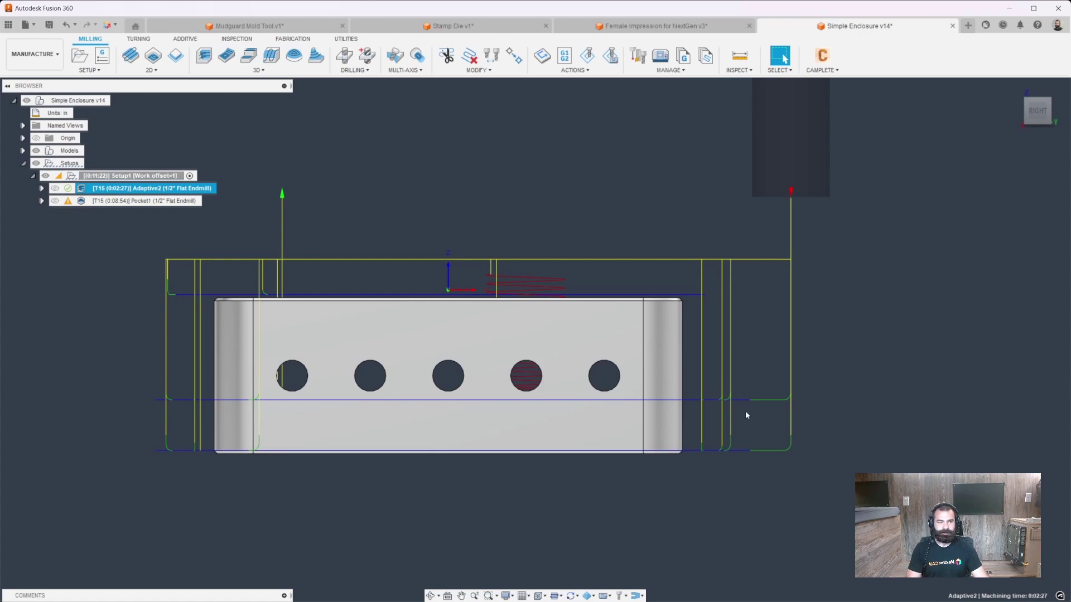
{"action": "scroll", "coordinate": [744, 404], "scroll_direction": "down", "scroll_amount": 2}
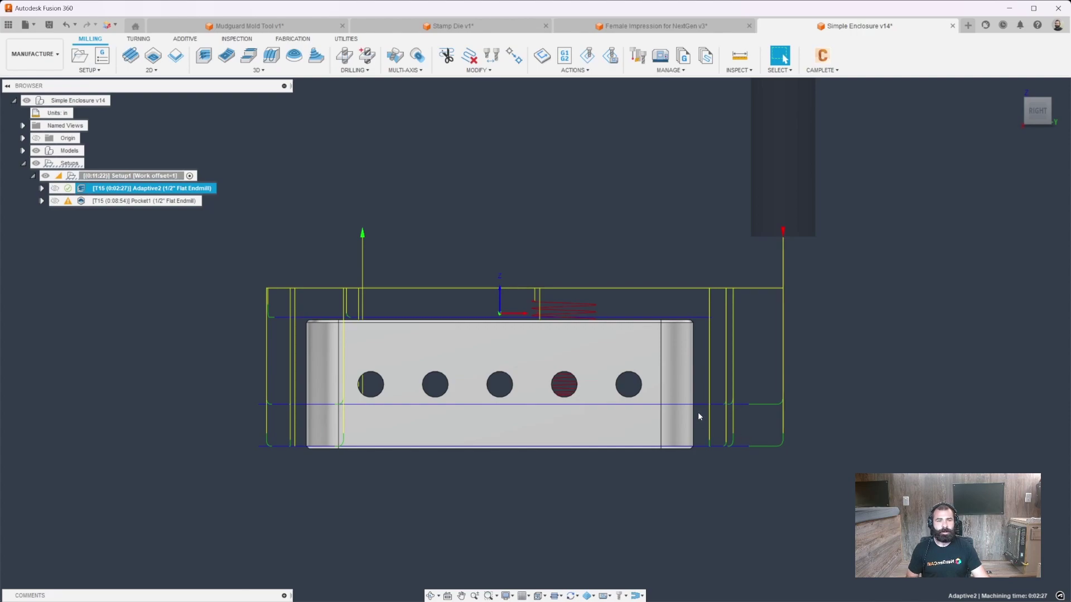
{"action": "left_click", "coordinate": [144, 204]}
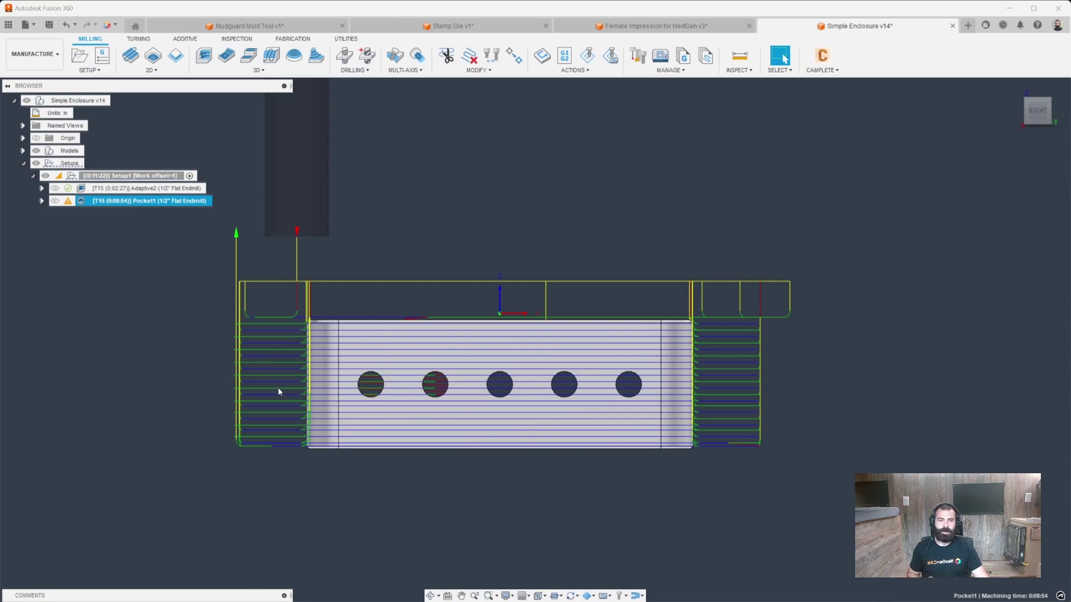
{"action": "left_click", "coordinate": [104, 189]}
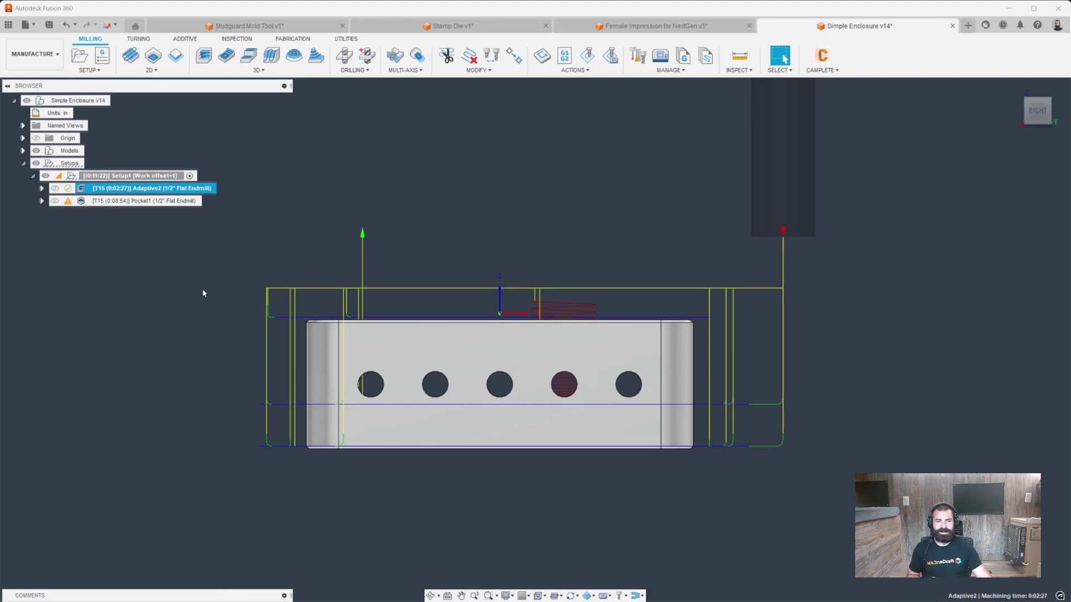
Turn on toolpath point display and inspect the enclosure's adaptive toolpath in the top view
{"action": "left_click", "coordinate": [1037, 99]}
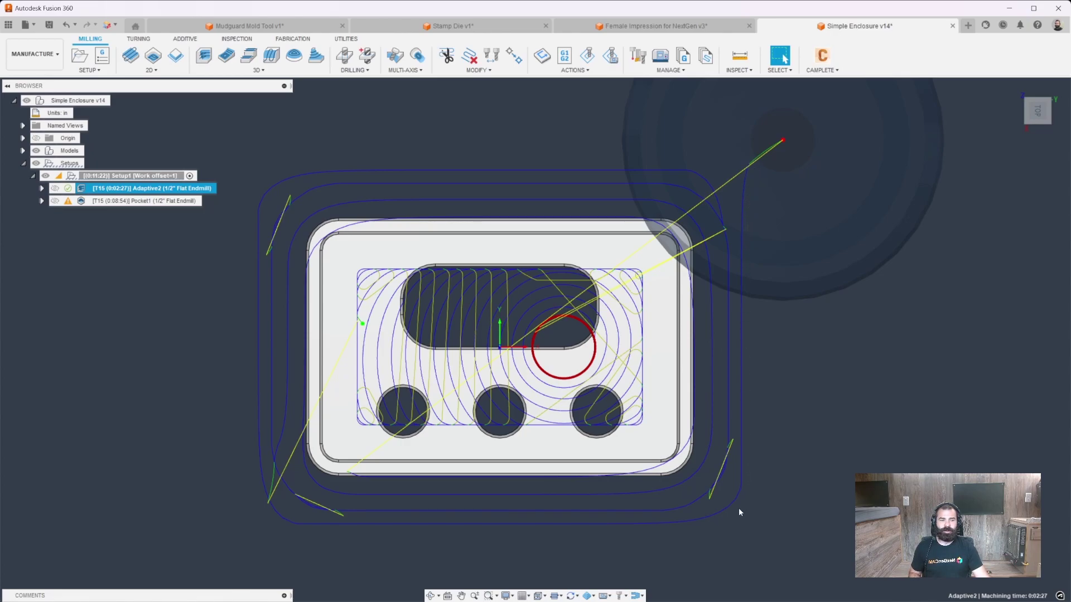
{"action": "left_click", "coordinate": [556, 596]}
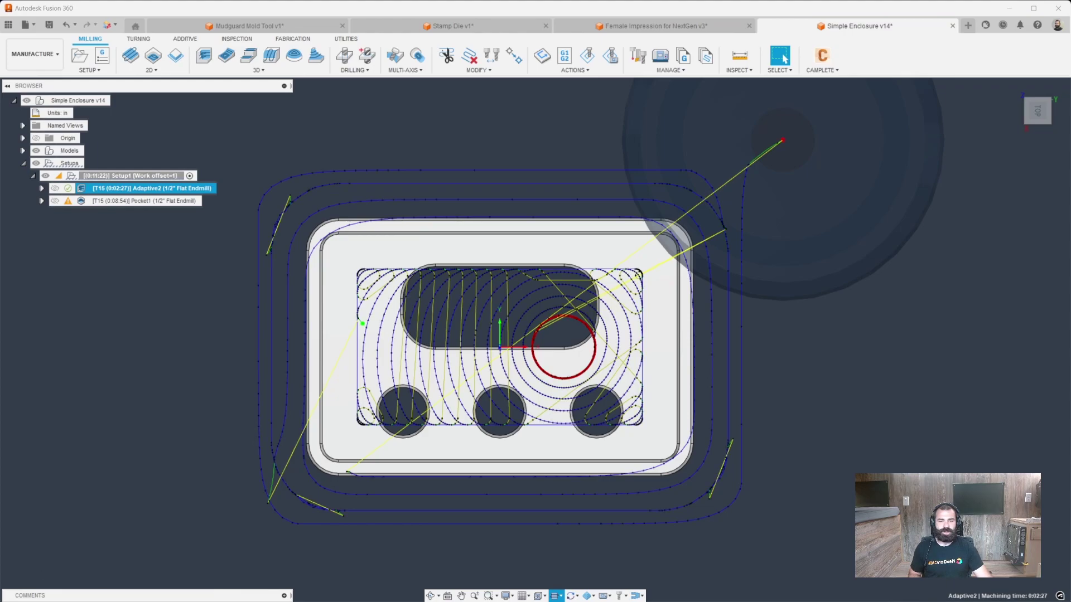
{"action": "left_click", "coordinate": [747, 558]}
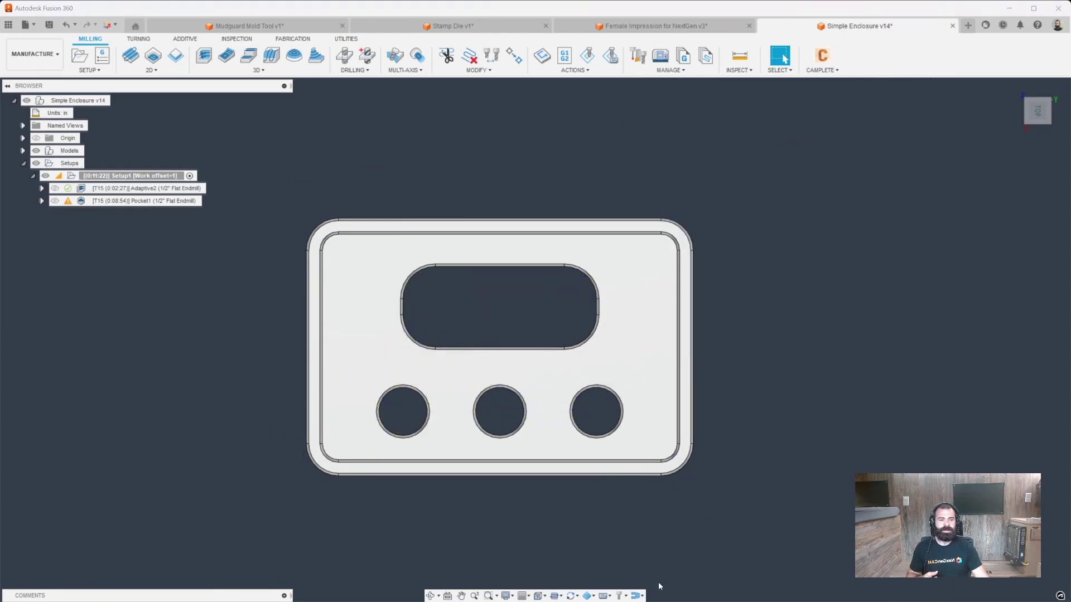
{"action": "left_click", "coordinate": [142, 189]}
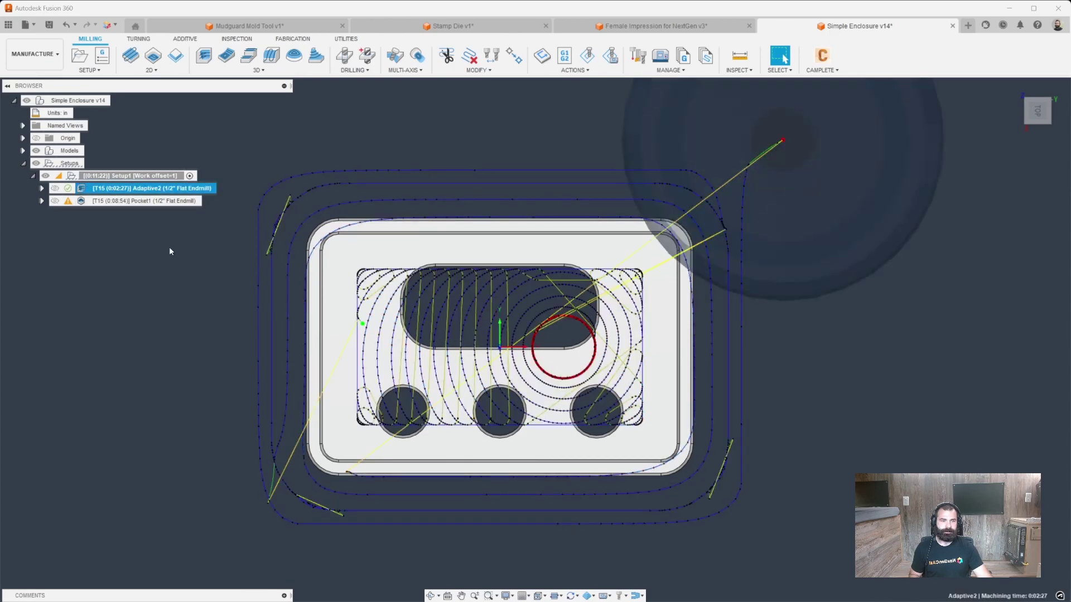
{"action": "scroll", "coordinate": [448, 356], "scroll_direction": "up", "scroll_amount": 1}
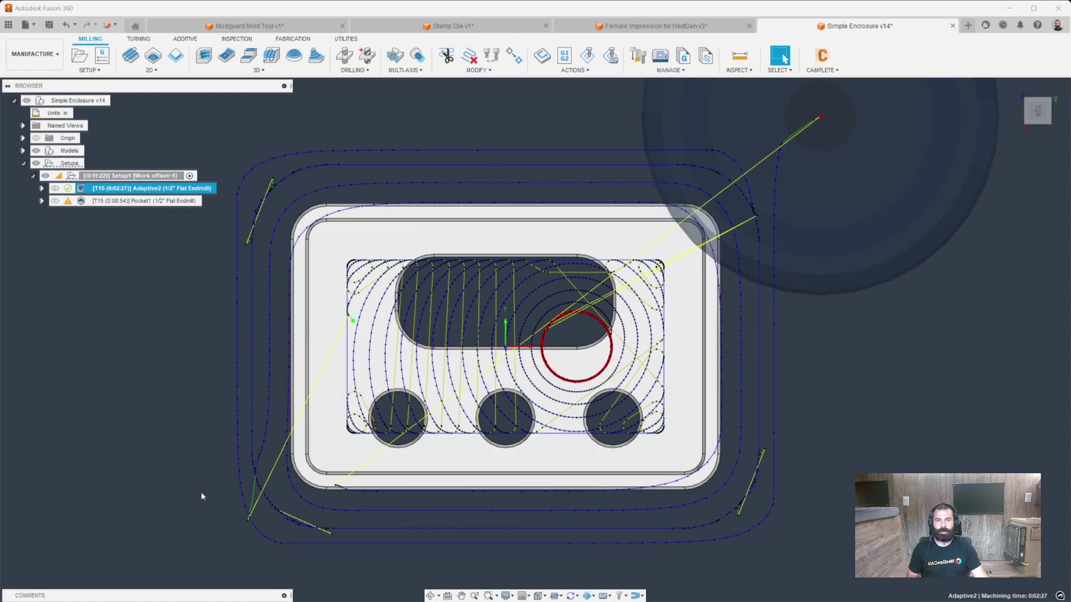
Examine the pocket toolpath's points and expand both enclosure operations to compare their toolpath file sizes
{"action": "key", "text": "Down"}
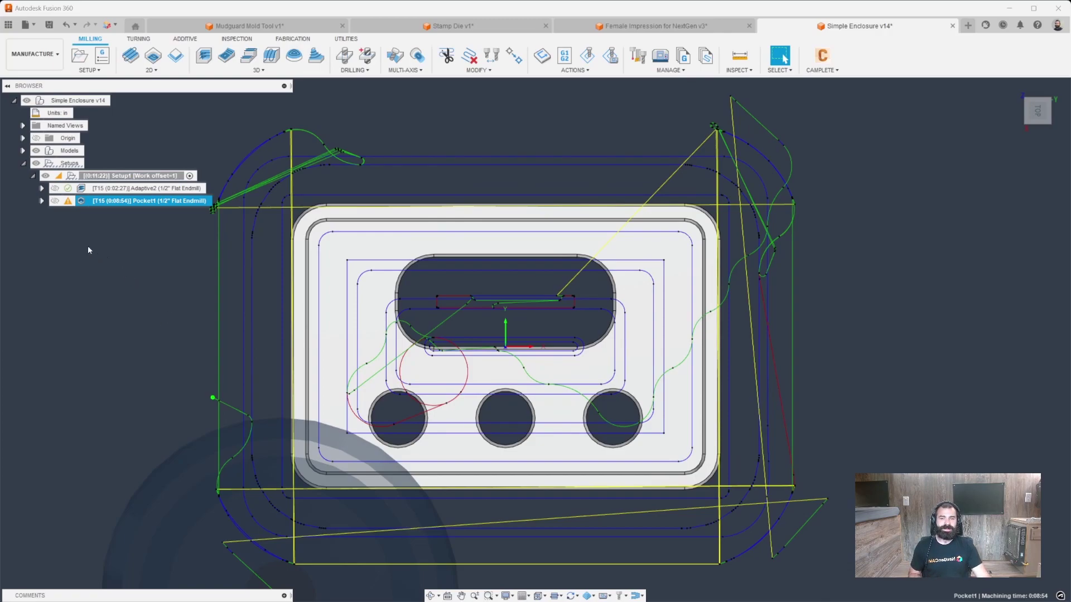
{"action": "left_click", "coordinate": [41, 201]}
{"action": "left_click", "coordinate": [42, 188]}
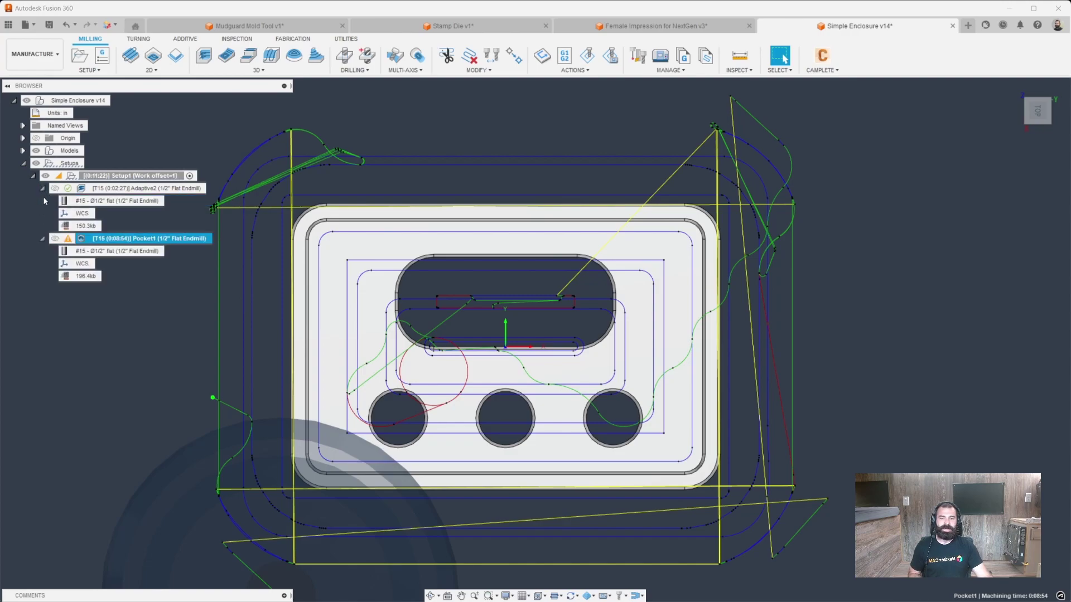
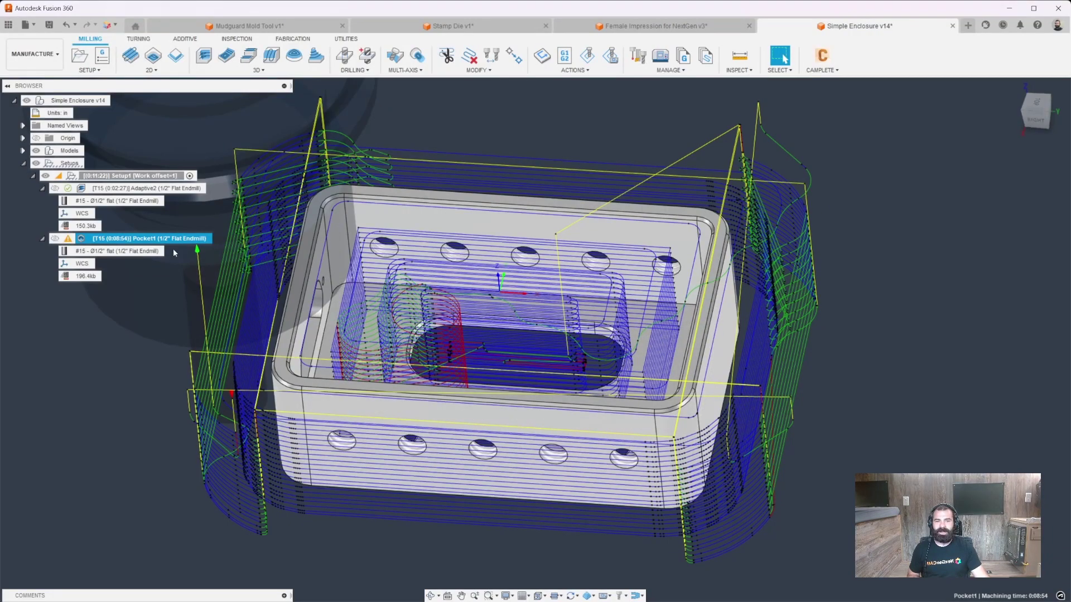
{"action": "left_click", "coordinate": [145, 188]}
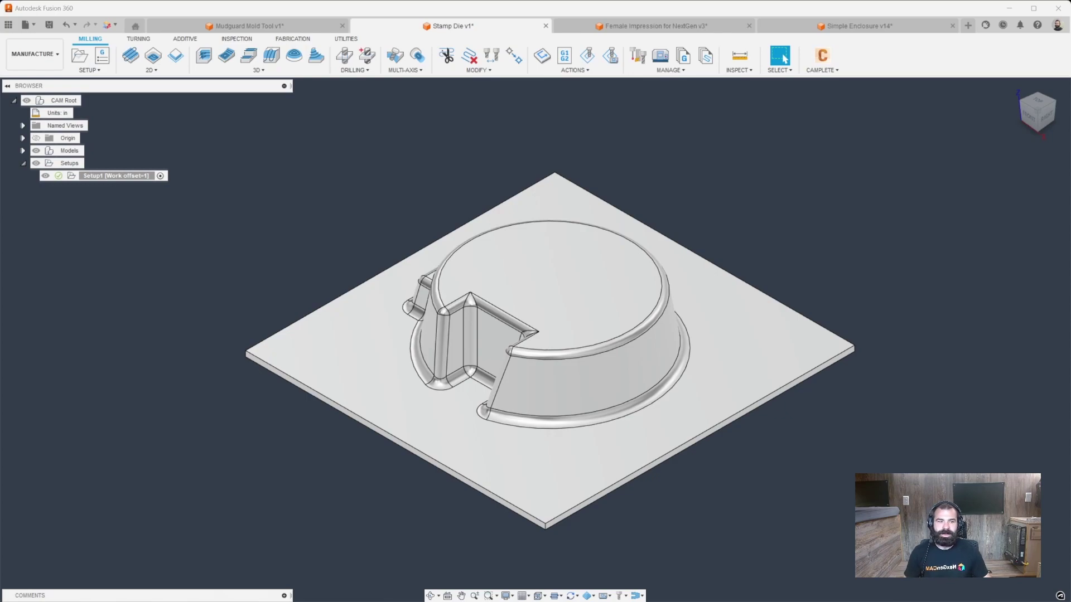
Start a 3D Adaptive Clearing operation on the stamp die with tool 15, the 1/2" Flat Endmill
{"action": "left_click", "coordinate": [204, 55]}
{"action": "left_click", "coordinate": [985, 194]}
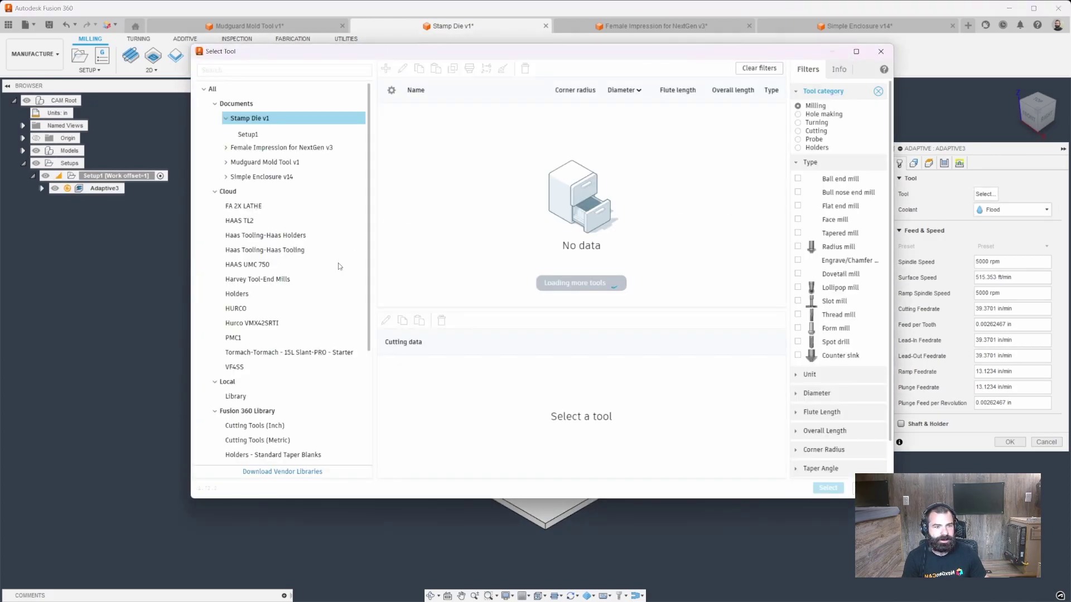
{"action": "left_click", "coordinate": [454, 141]}
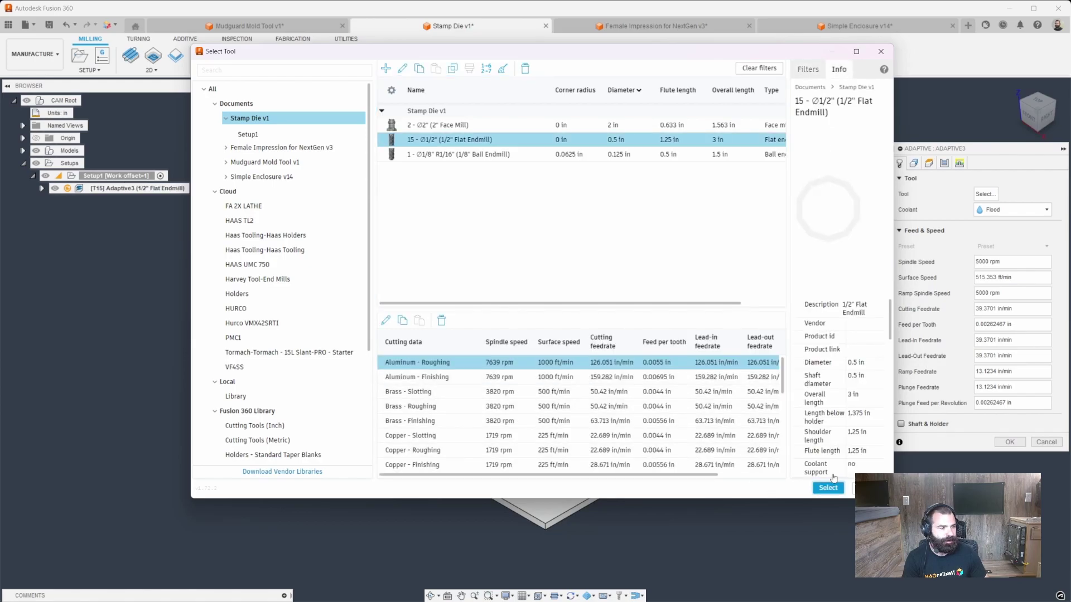
{"action": "left_click", "coordinate": [828, 488]}
Set the stamp die adaptive operation's maximum roughing stepdown to 1.0 in and generate the toolpath
{"action": "left_click", "coordinate": [943, 163]}
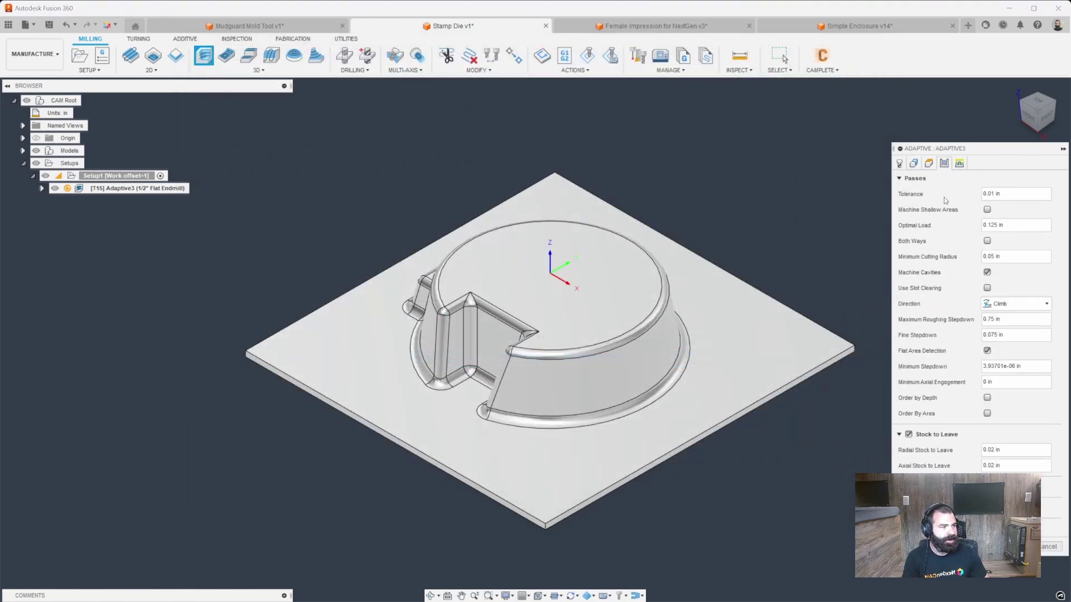
{"action": "left_click_drag", "start_coordinate": [1009, 322], "coordinate": [943, 331]}
{"action": "type", "text": "1.0"}
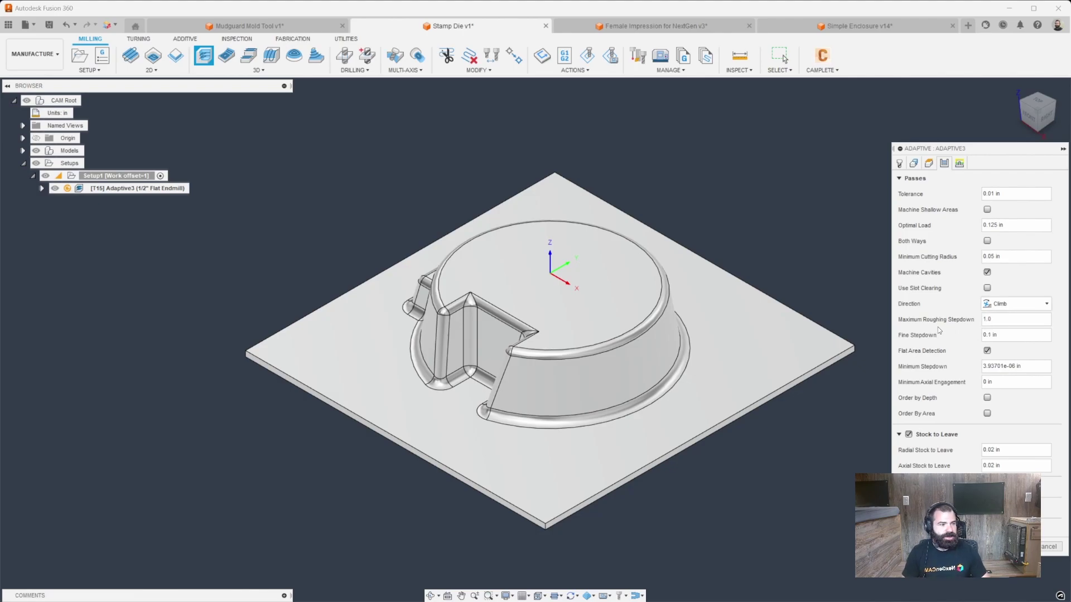
{"action": "key", "text": "Return"}
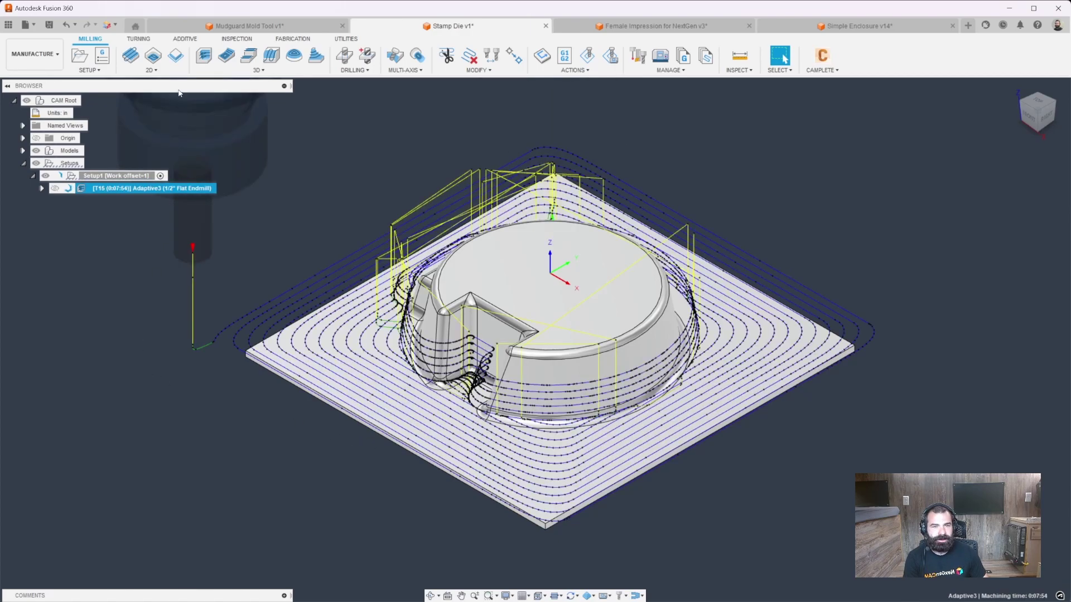
Start a 3D Pocket Clearing operation on the stamp die with tool 2, the 2" Face Mill
{"action": "left_click", "coordinate": [217, 73]}
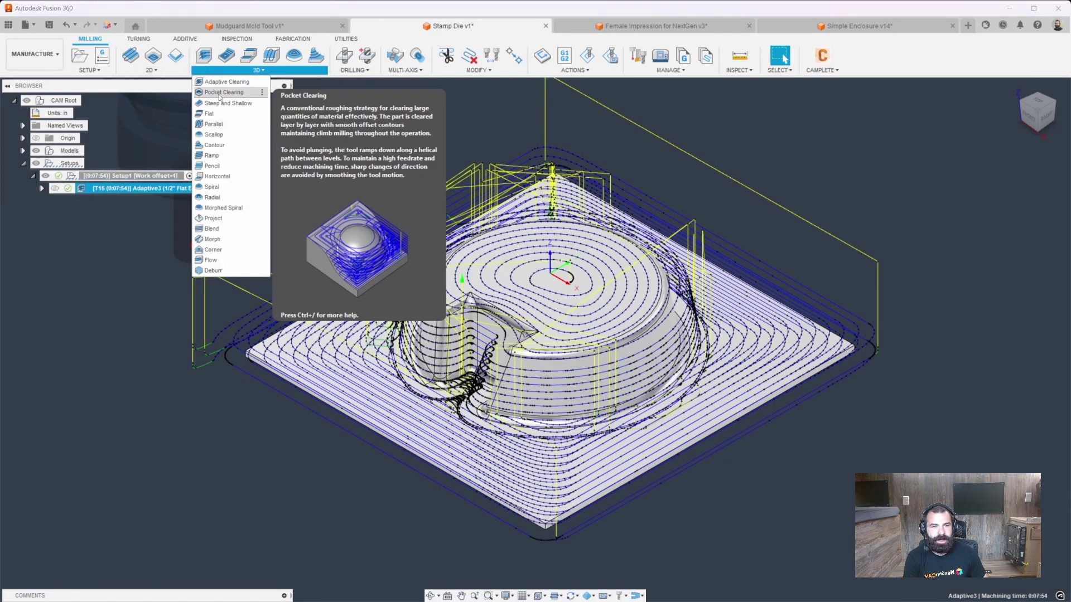
{"action": "left_click", "coordinate": [226, 88]}
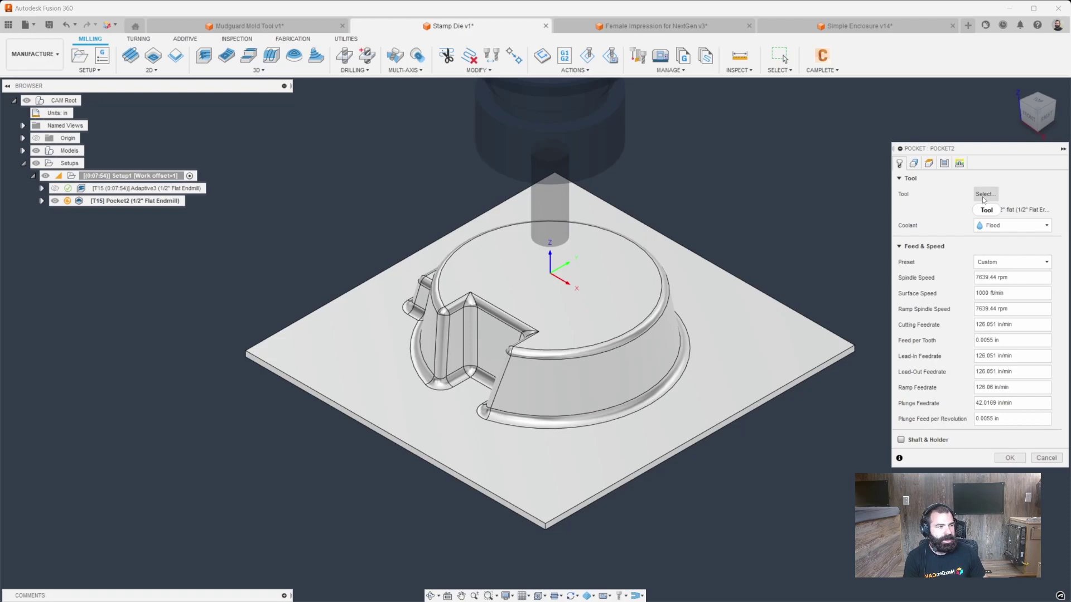
{"action": "left_click", "coordinate": [984, 194]}
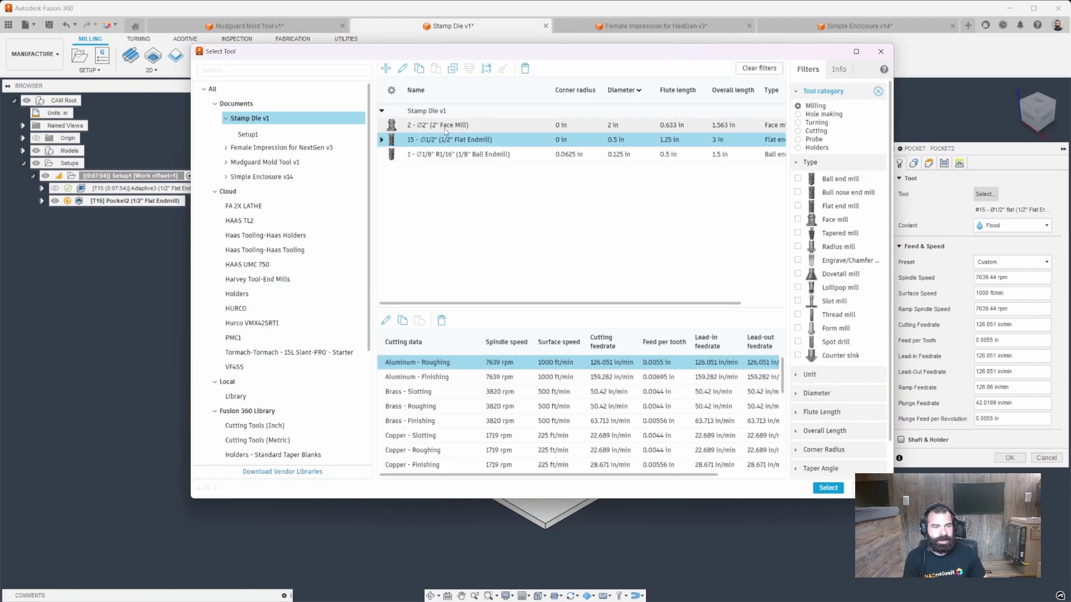
{"action": "left_click", "coordinate": [474, 125]}
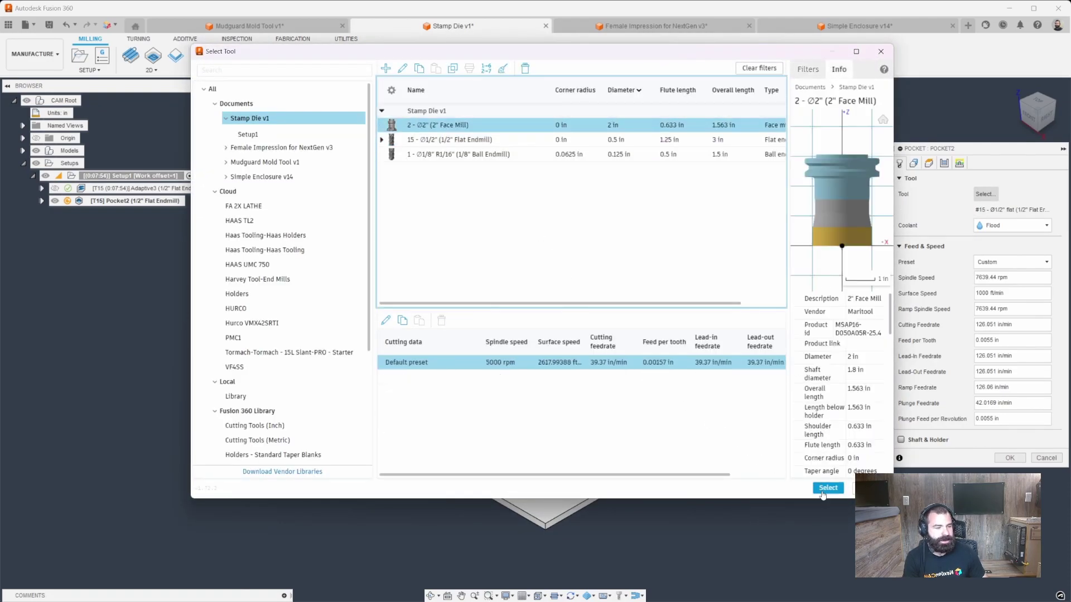
{"action": "left_click", "coordinate": [827, 488]}
Set the stamp die pocket operation's machining boundary to None and enable Stock Contours
{"action": "left_click", "coordinate": [914, 162]}
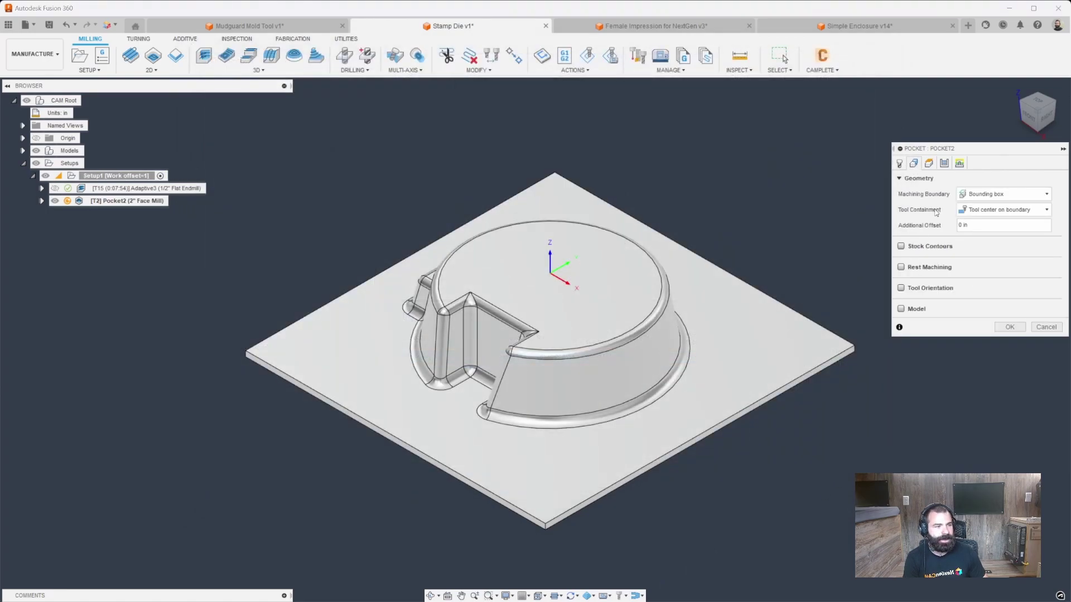
{"action": "left_click", "coordinate": [967, 197]}
{"action": "left_click", "coordinate": [971, 208]}
{"action": "left_click", "coordinate": [900, 215]}
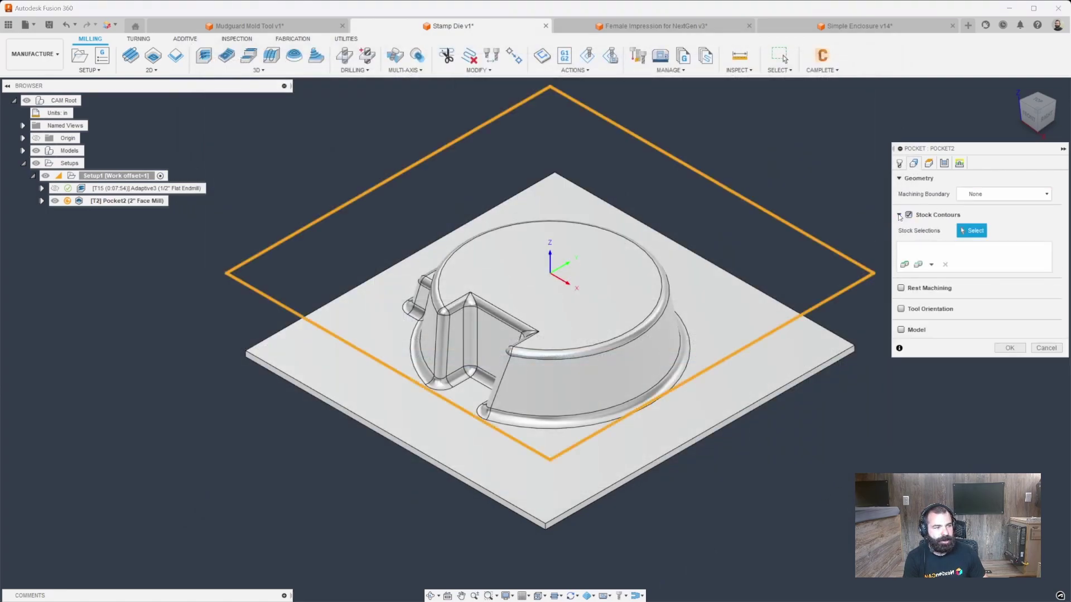
Set the stamp die pocket operation's maximum roughing stepdown and generate the toolpath
{"action": "left_click", "coordinate": [944, 163]}
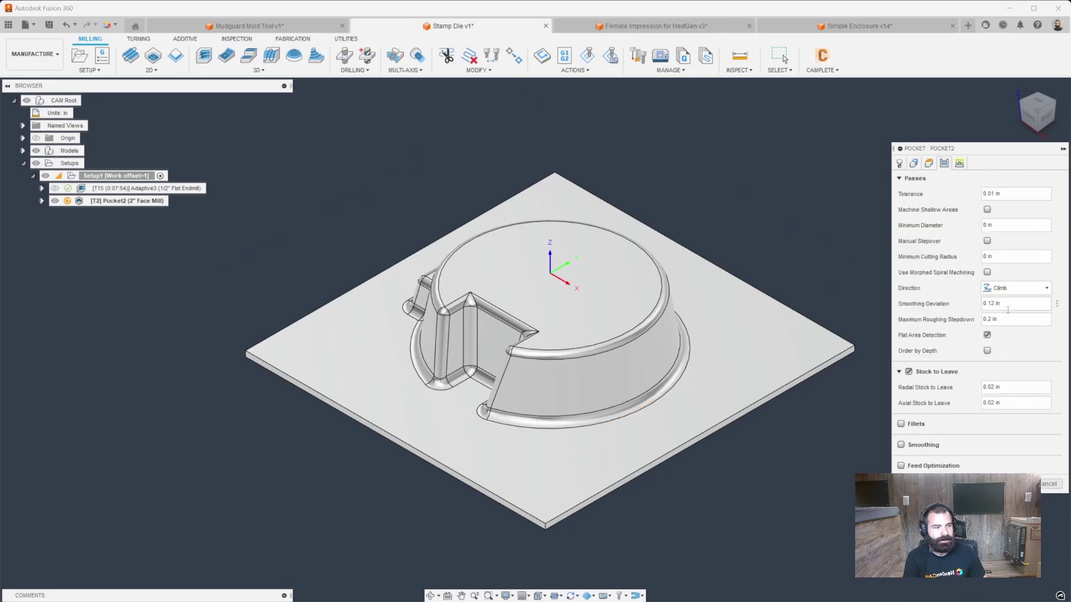
{"action": "left_click", "coordinate": [971, 323]}
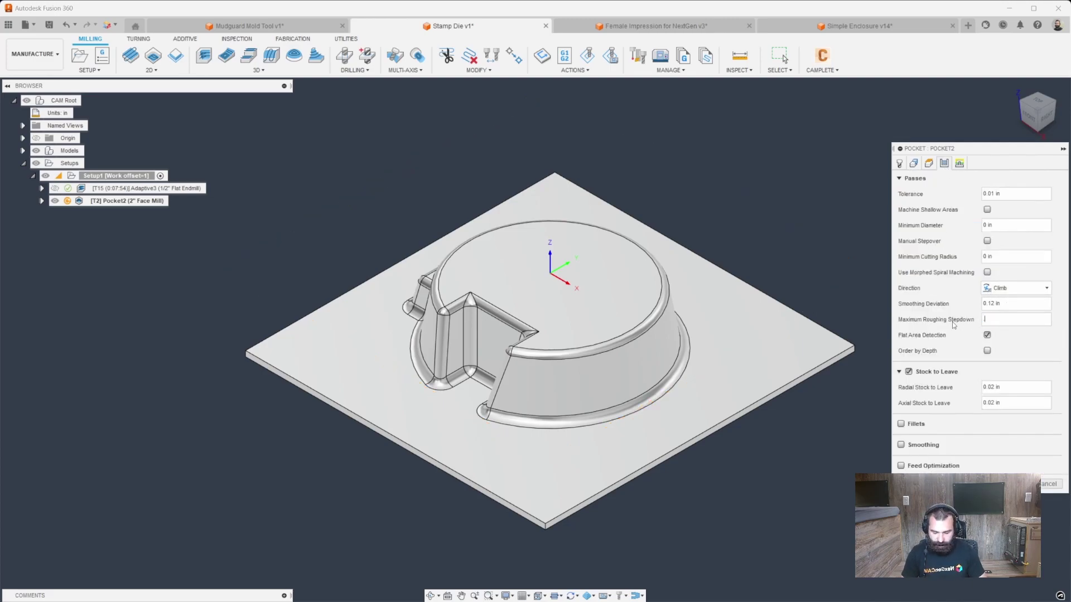
{"action": "key", "text": "Return"}
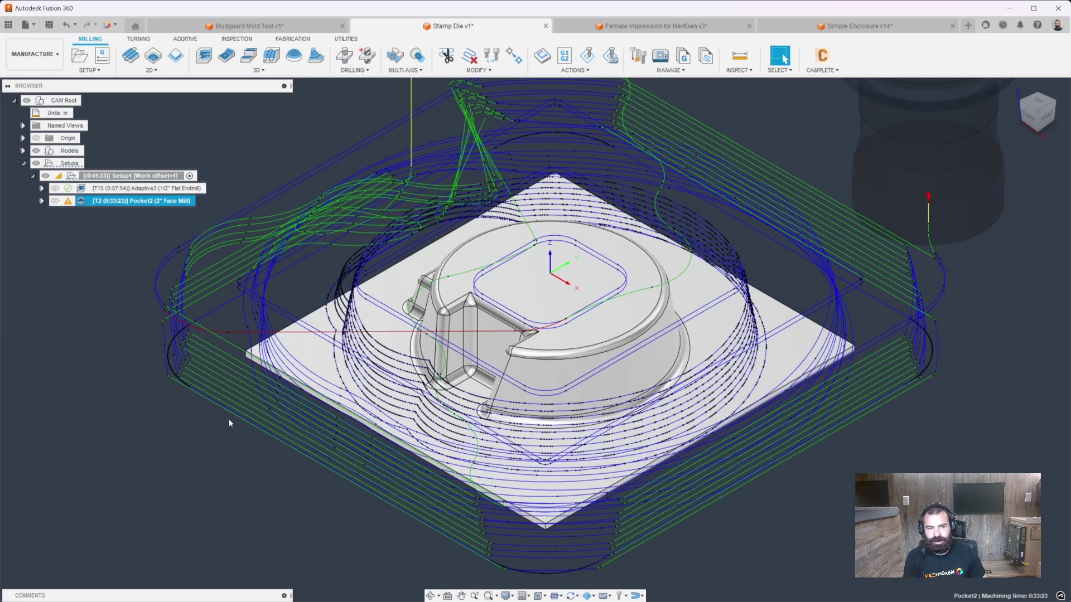
Compare the stamp die's adaptive and pocket toolpaths, displaying each one in front and isometric views
{"action": "scroll", "coordinate": [230, 420], "scroll_direction": "down", "scroll_amount": 1}
{"action": "left_click", "coordinate": [109, 192]}
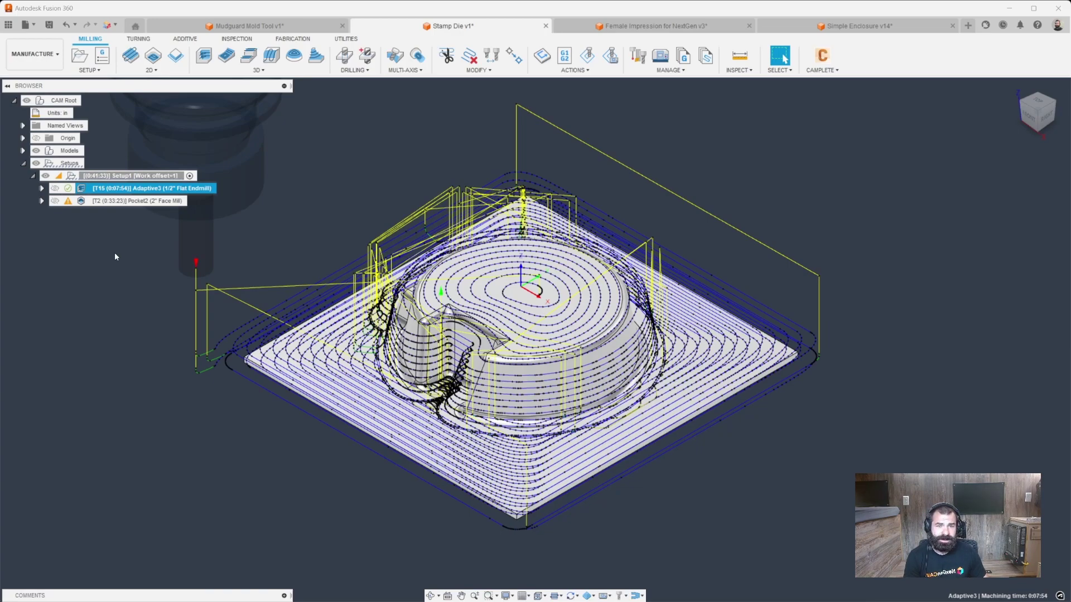
{"action": "left_click", "coordinate": [1029, 117]}
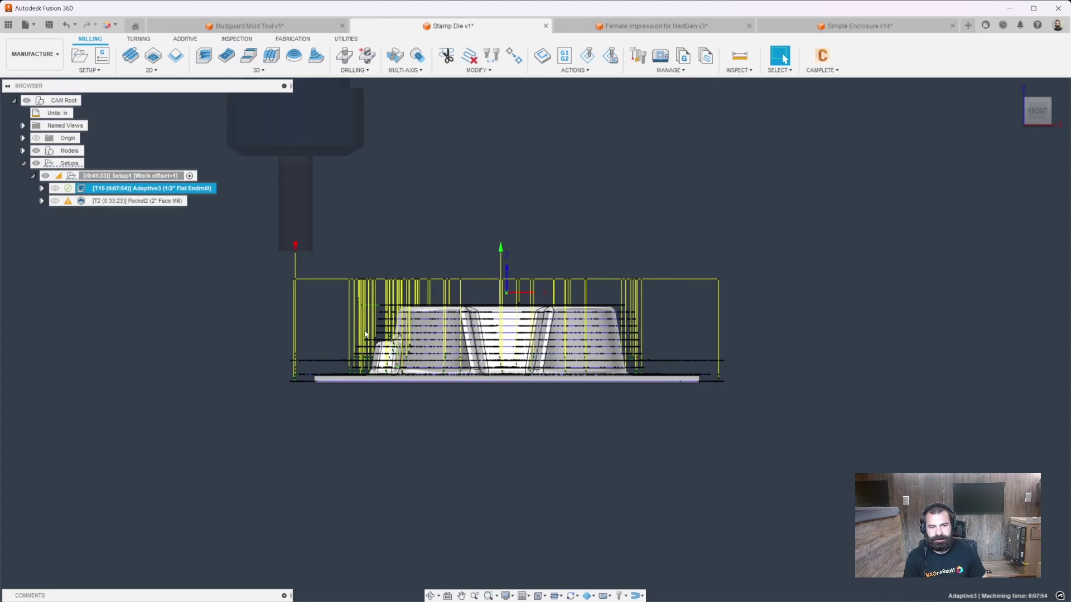
{"action": "left_click", "coordinate": [134, 201]}
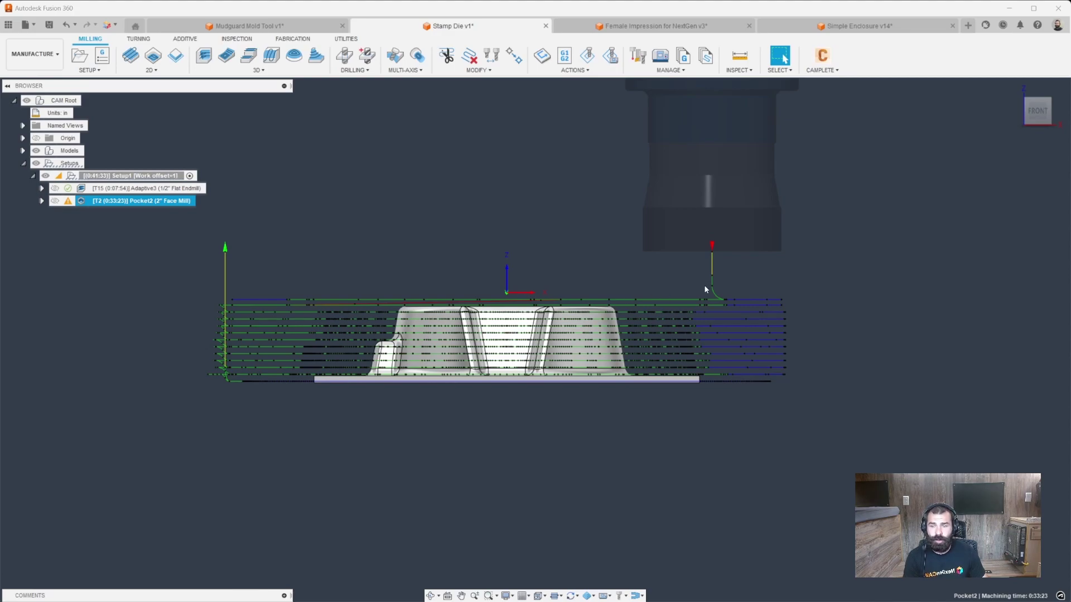
{"action": "left_click", "coordinate": [146, 188]}
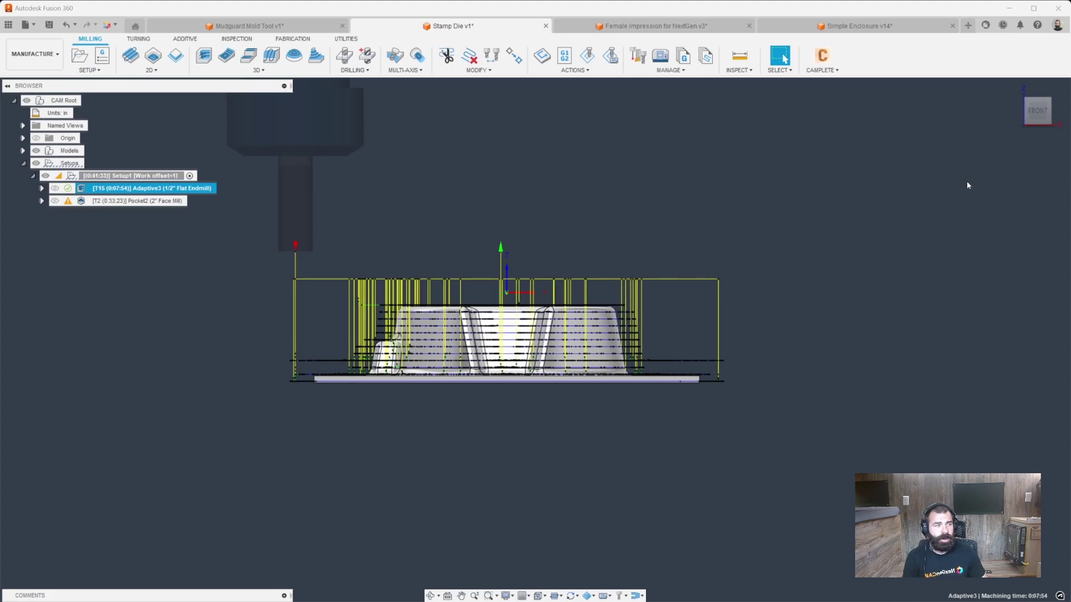
{"action": "left_click", "coordinate": [1022, 91]}
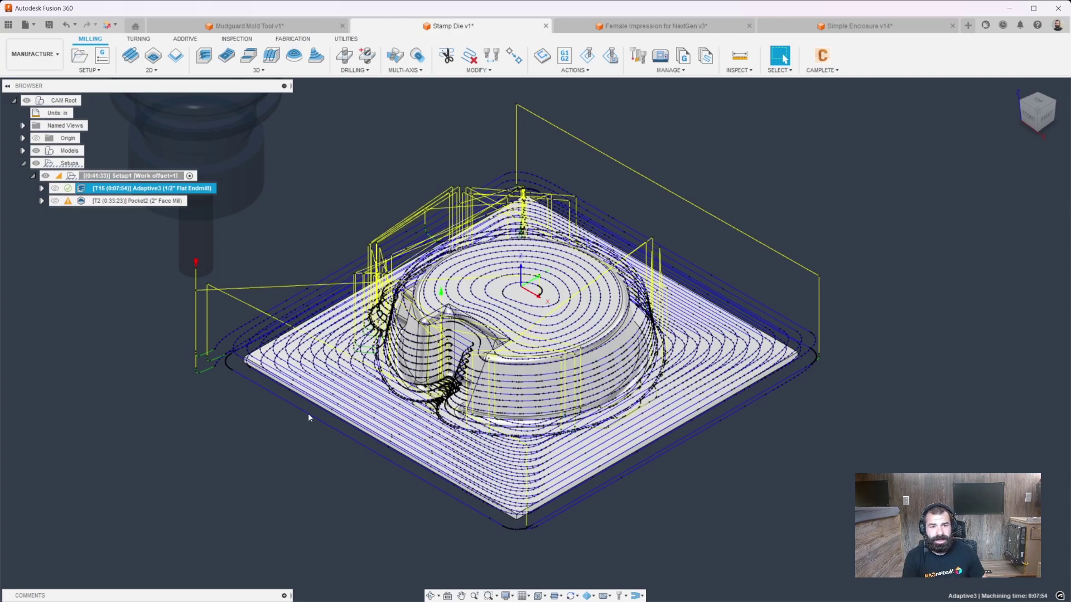
{"action": "left_click", "coordinate": [133, 201]}
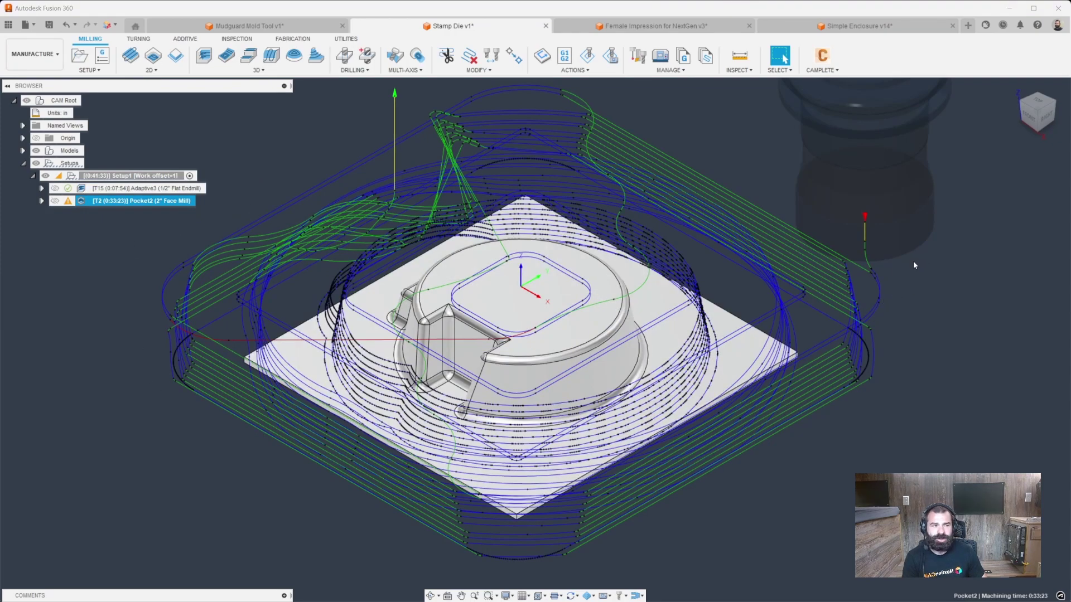
{"action": "left_click", "coordinate": [117, 189]}
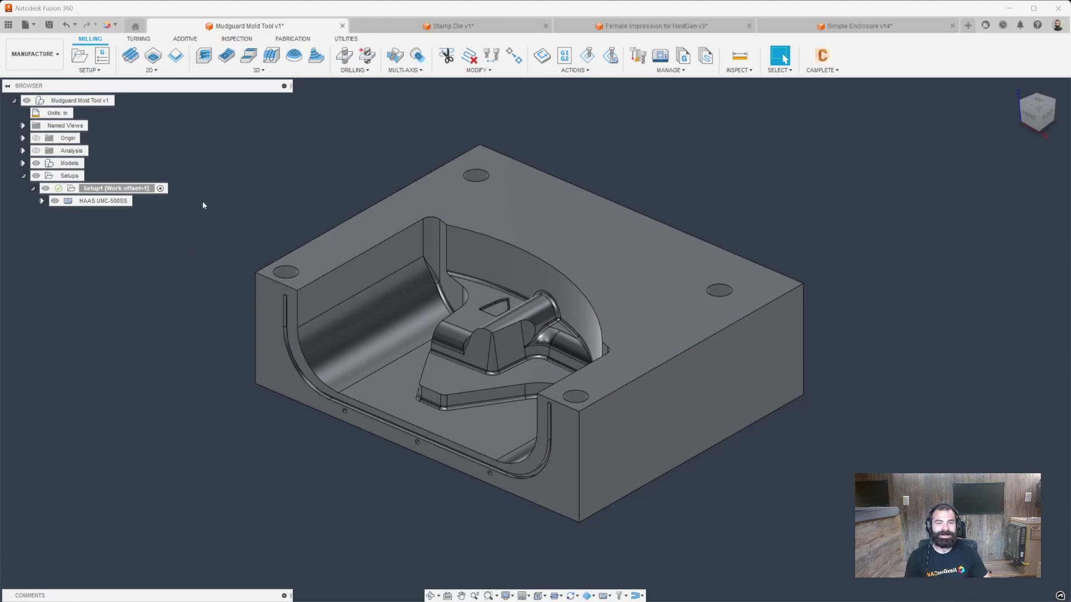
Start a 3D Pocket Clearing operation on the mudguard mold with tool 8, the 2" Face Mill
{"action": "left_click", "coordinate": [258, 70]}
{"action": "left_click", "coordinate": [237, 91]}
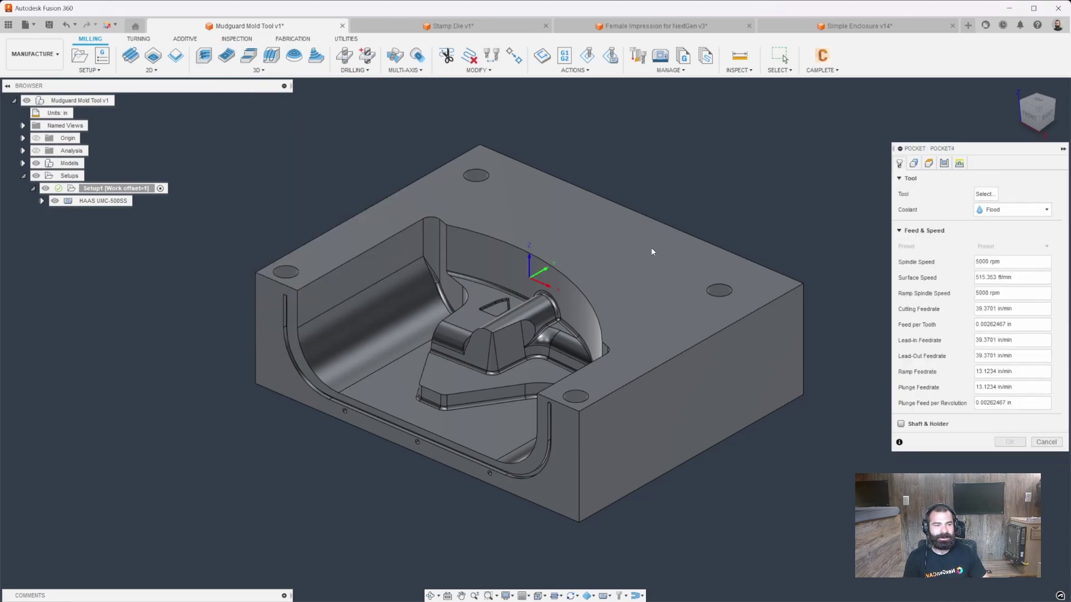
{"action": "left_click", "coordinate": [984, 194]}
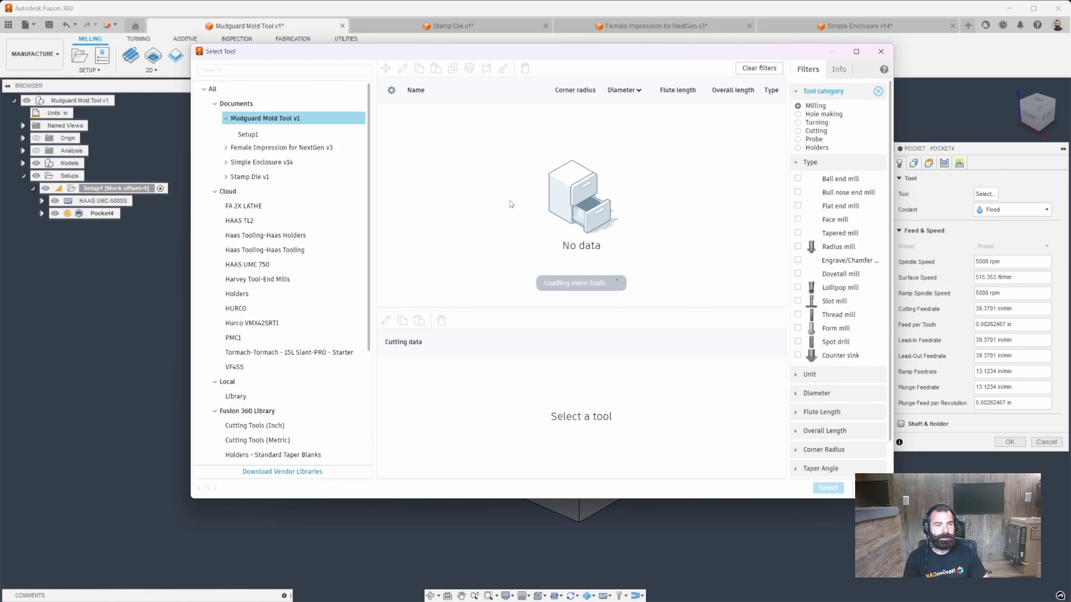
{"action": "left_click", "coordinate": [444, 127]}
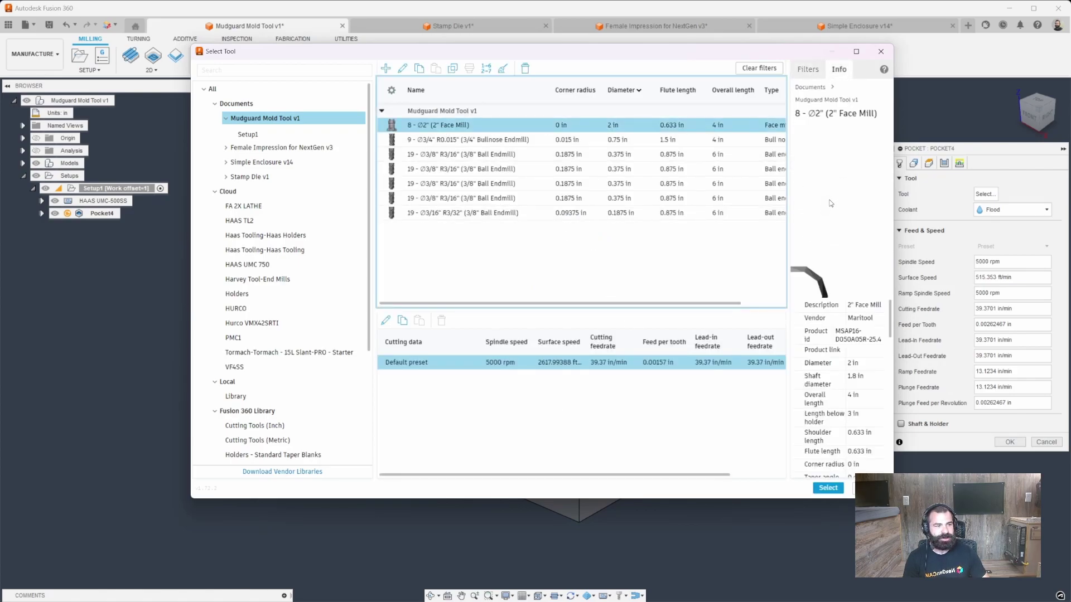
{"action": "left_click", "coordinate": [828, 488]}
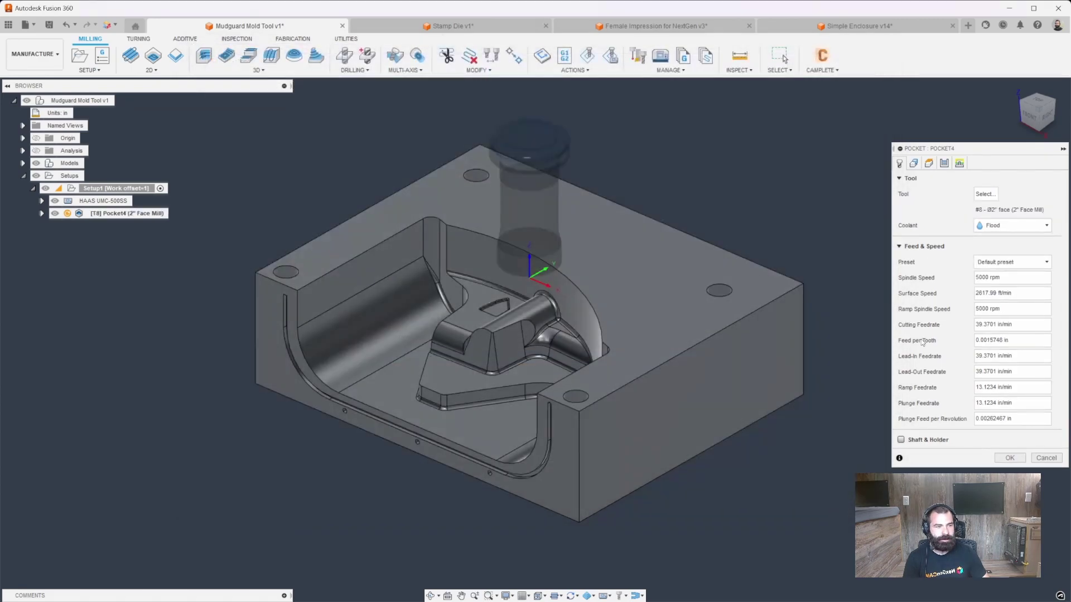
Select the mold cavity outline as the machining boundary with a 0.5 in additional offset, and use the same outline for Stock Contours
{"action": "left_click", "coordinate": [913, 163]}
{"action": "left_click", "coordinate": [1016, 193]}
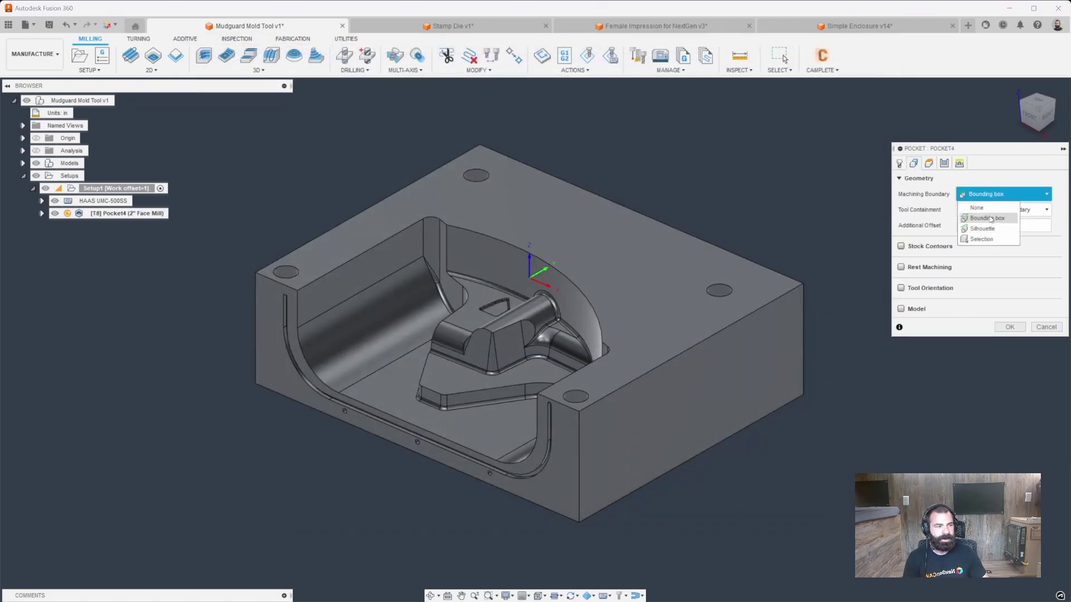
{"action": "left_click", "coordinate": [998, 241]}
{"action": "left_click", "coordinate": [574, 372]}
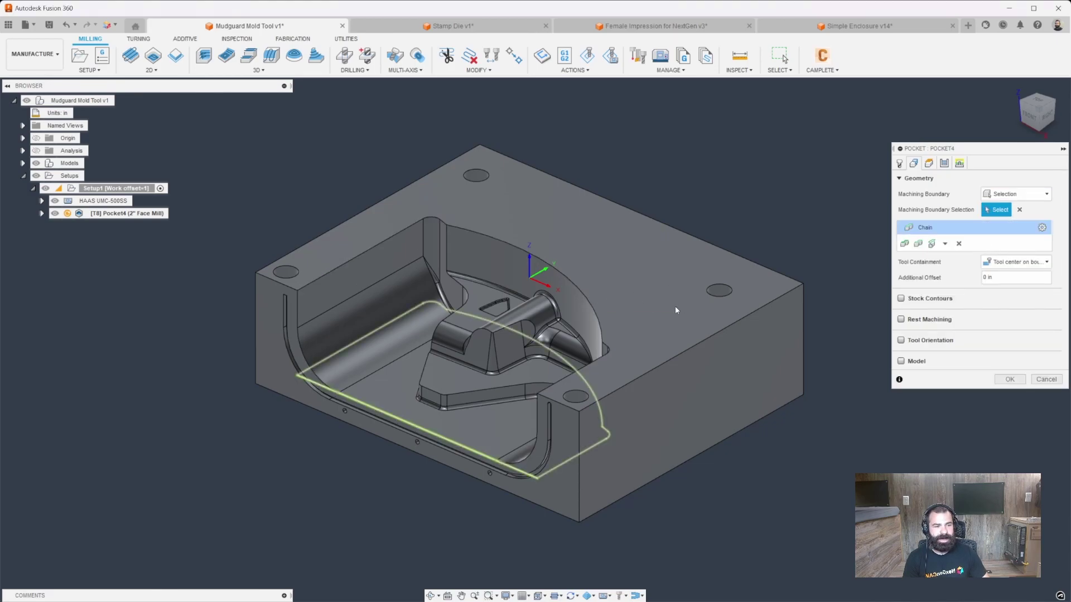
{"action": "double_click", "coordinate": [1007, 273]}
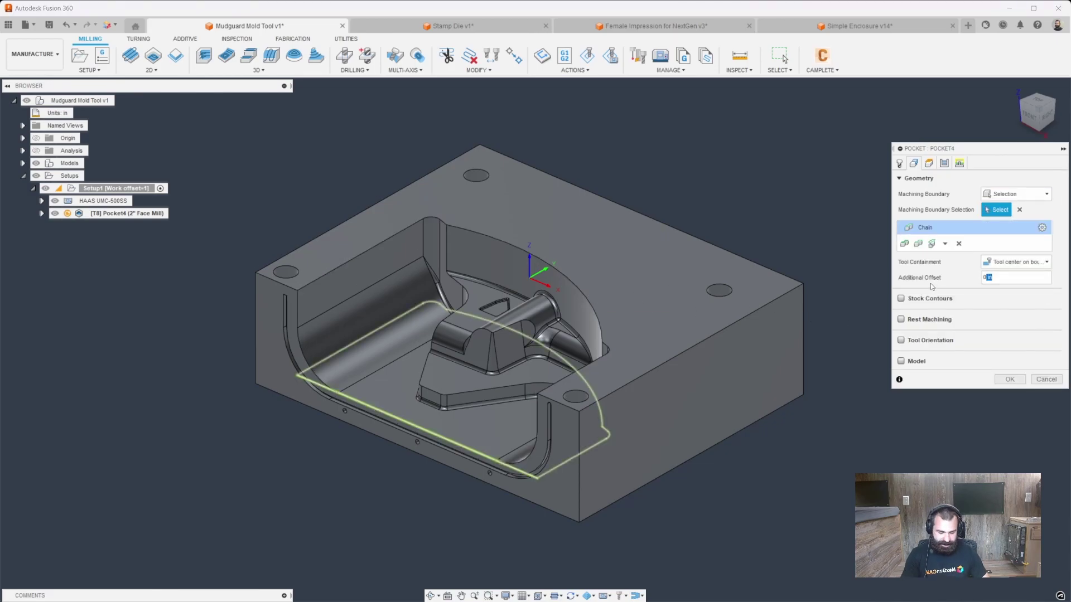
{"action": "key", "text": "ctrl+a"}
{"action": "key", "text": "BackSpace"}
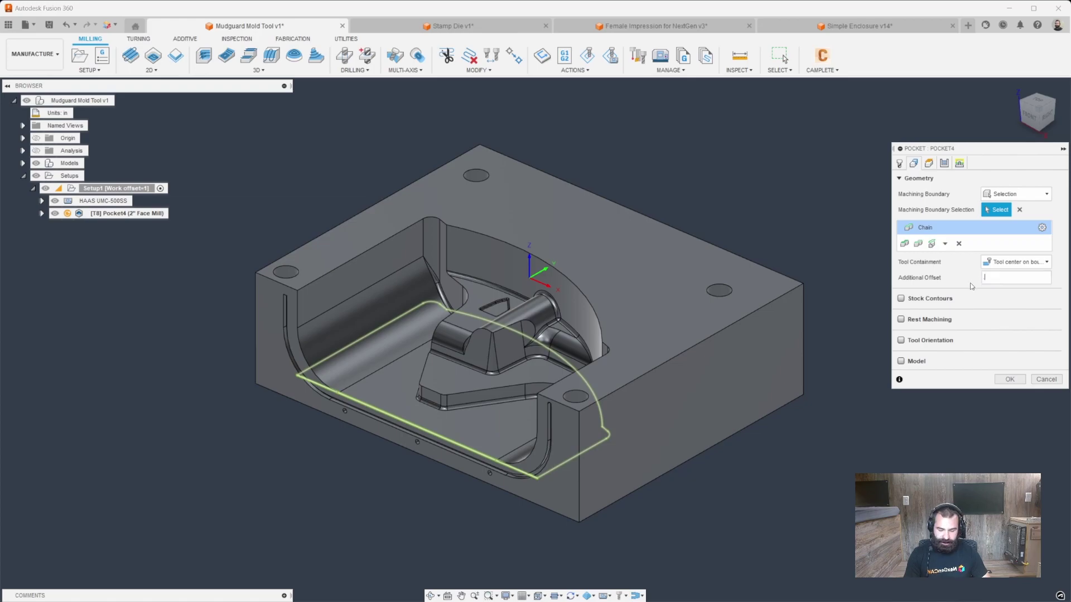
{"action": "type", "text": ".5"}
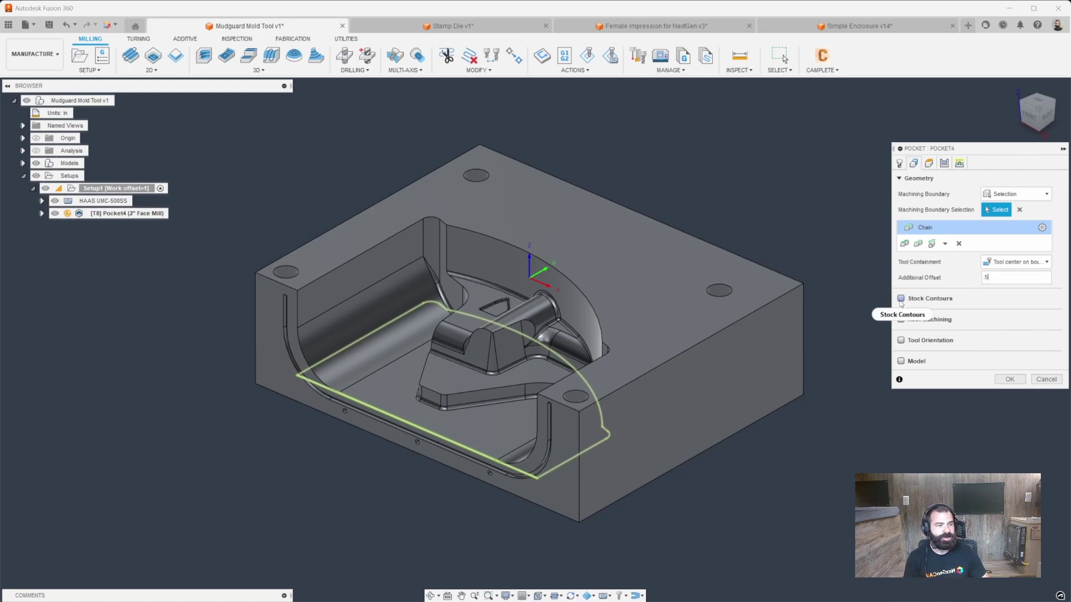
{"action": "left_click", "coordinate": [900, 299]}
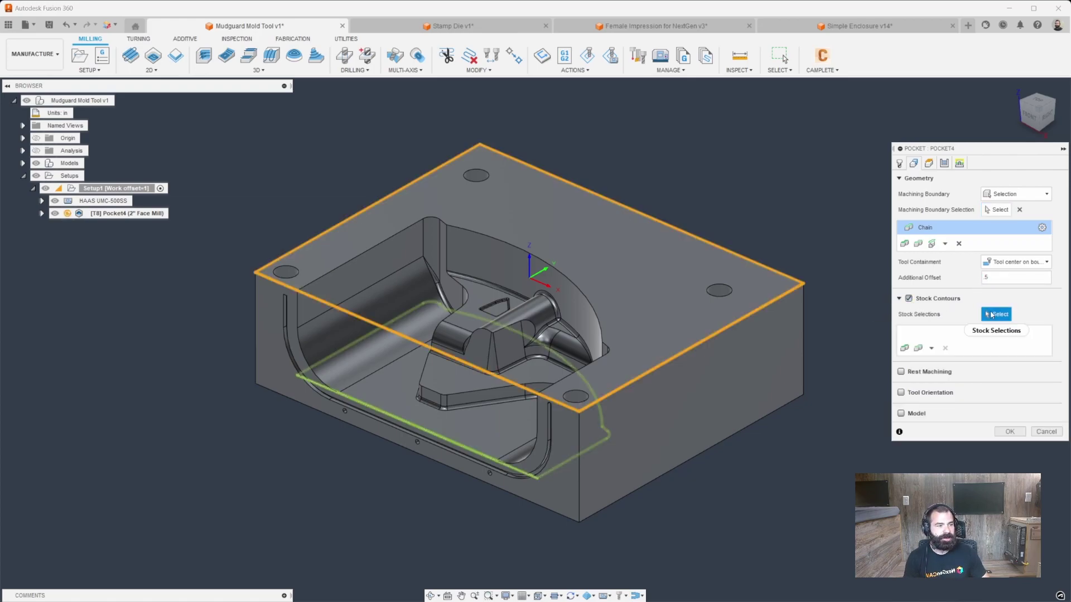
{"action": "left_click", "coordinate": [585, 306]}
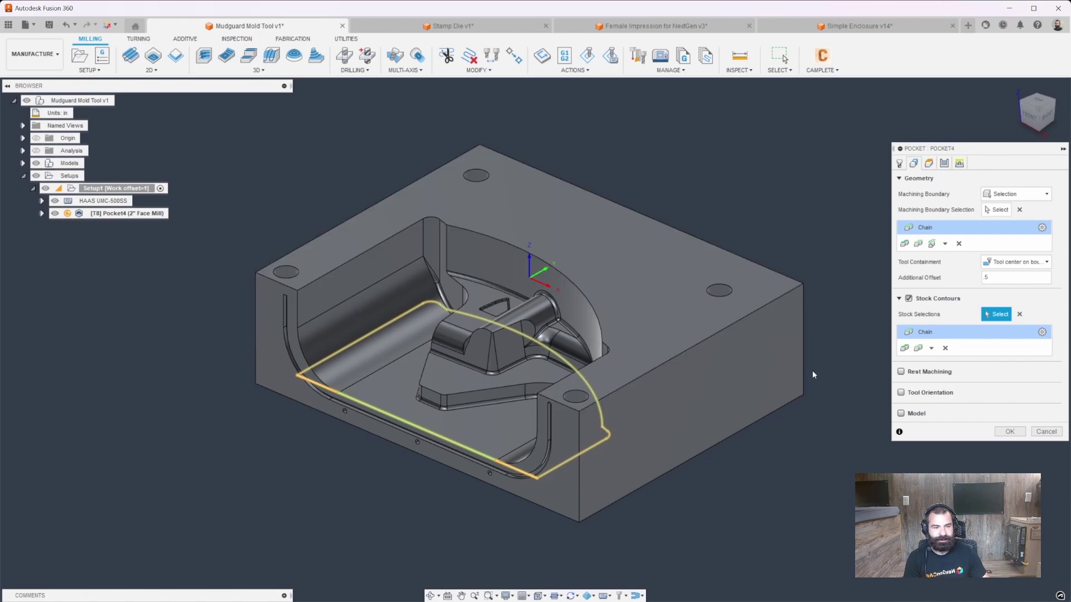
Set the mold pocket operation's maximum roughing stepdown to 0.1 in and generate the toolpath
{"action": "left_click", "coordinate": [944, 163]}
{"action": "left_click", "coordinate": [985, 322]}
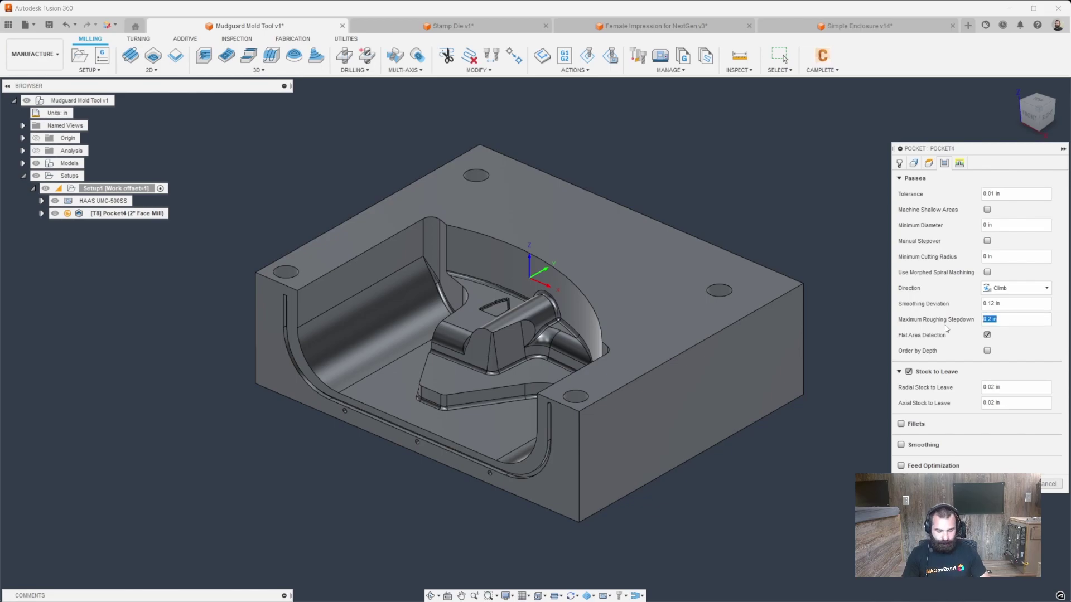
{"action": "type", "text": ".1"}
{"action": "key", "text": "Return"}
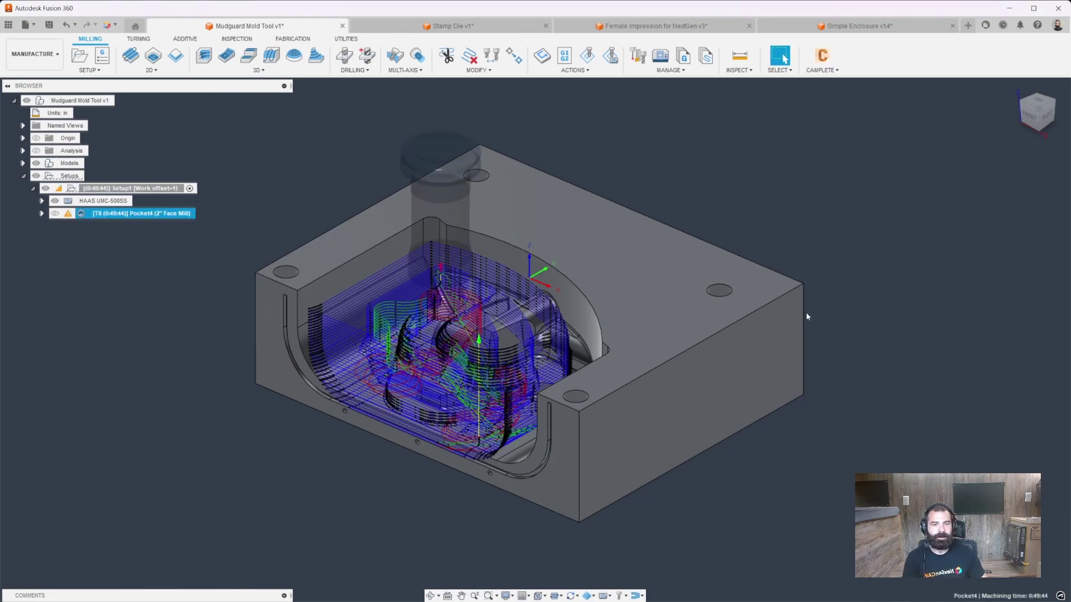
Assign tool 9, the 3/4" Bullnose Endmill with 0.015" corner radius, to a new 3D Adaptive Clearing operation on the mudguard mold
{"action": "middle_click_drag", "start_coordinate": [820, 309], "coordinate": [776, 323], "text": "shift"}
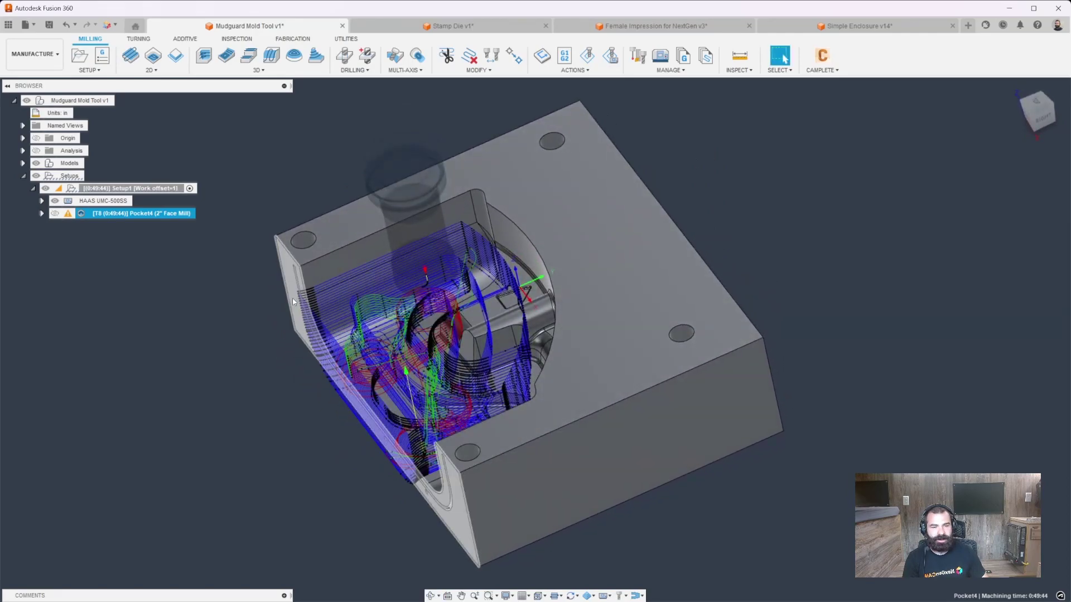
{"action": "middle_click_drag", "start_coordinate": [410, 263], "coordinate": [468, 285], "text": "shift"}
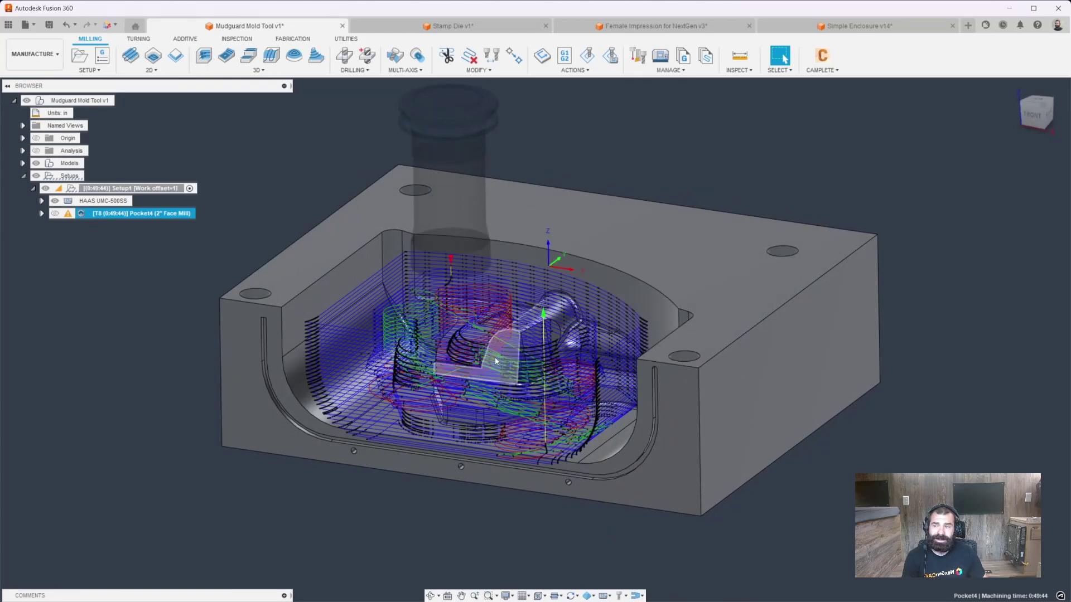
{"action": "middle_click_drag", "start_coordinate": [495, 361], "coordinate": [552, 279], "text": "shift"}
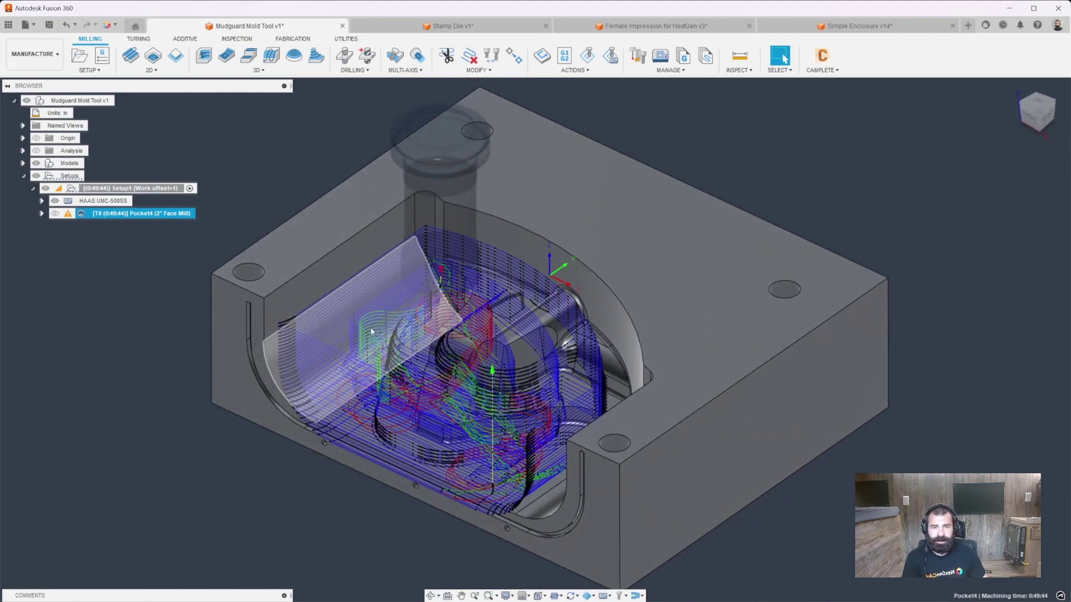
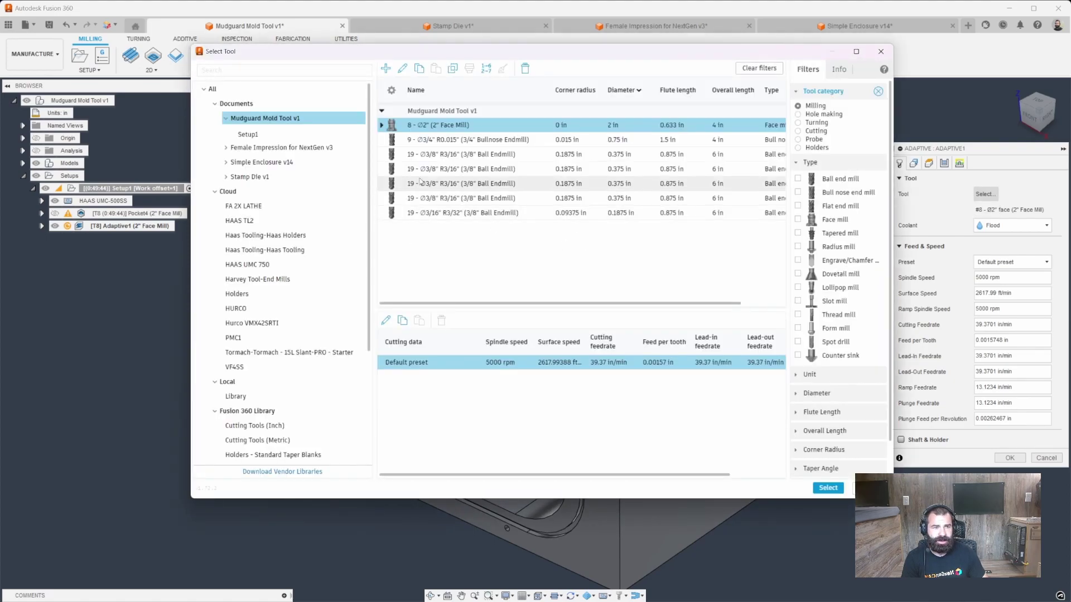
{"action": "left_click", "coordinate": [434, 141]}
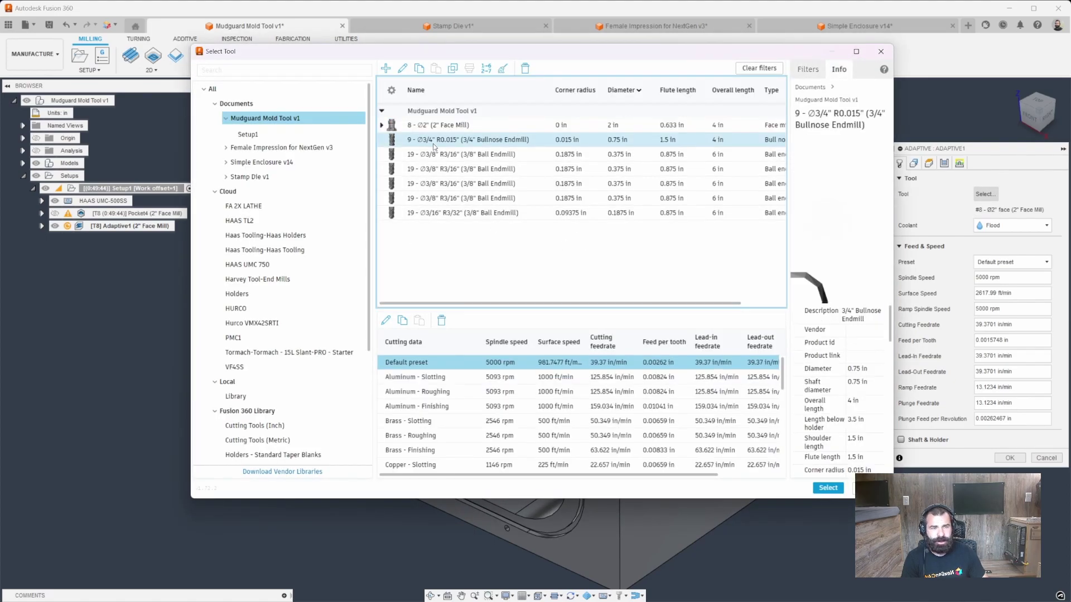
{"action": "left_click", "coordinate": [823, 489]}
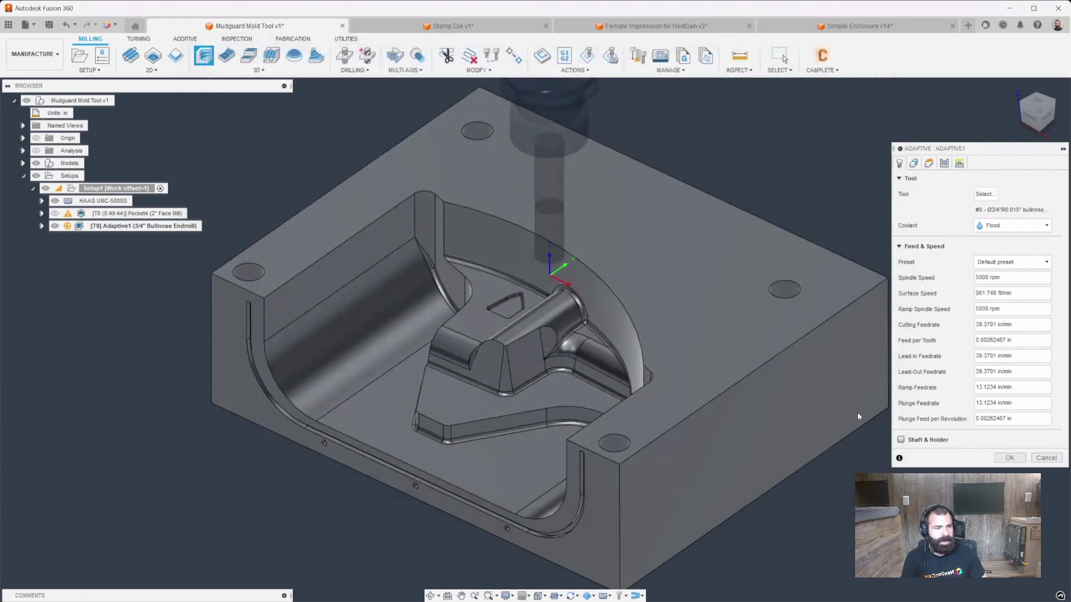
Turn off Rest Machining for the mold's adaptive operation, keep its default stepdowns, and generate the toolpath
{"action": "left_click", "coordinate": [913, 163]}
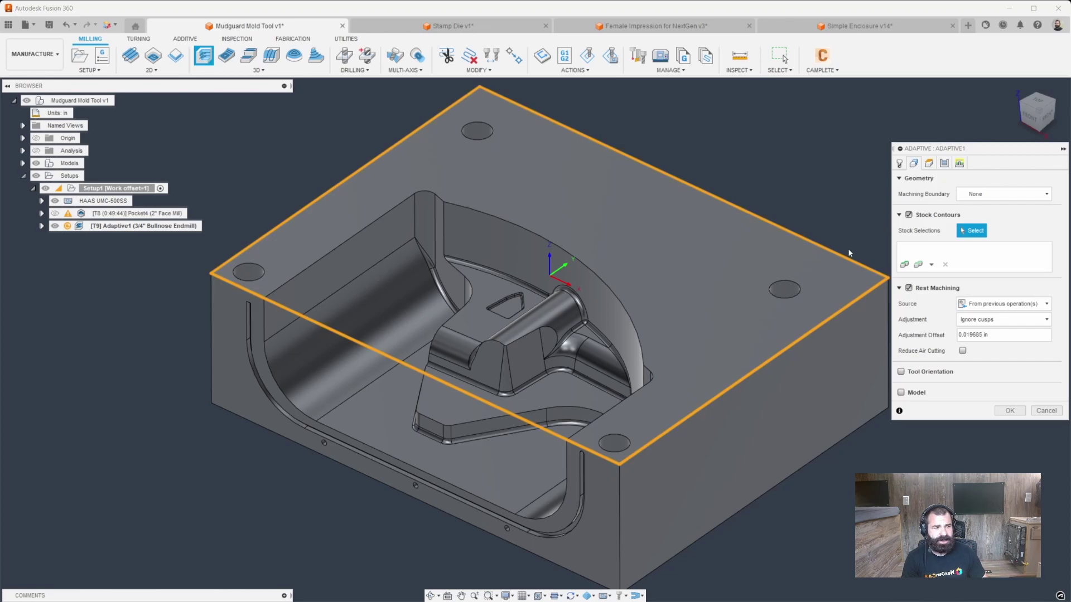
{"action": "left_click", "coordinate": [909, 289]}
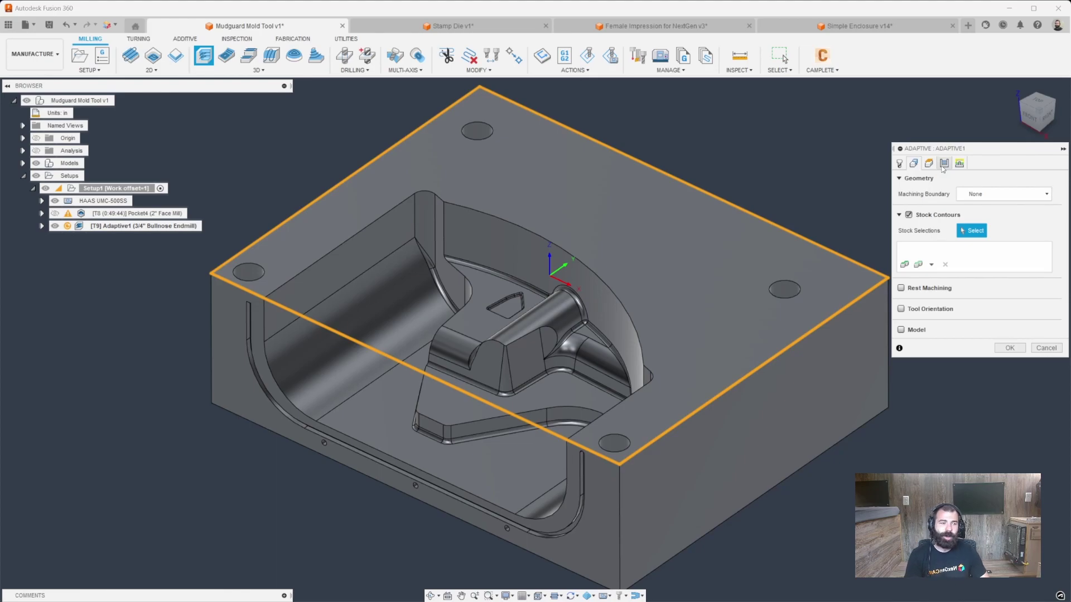
{"action": "left_click", "coordinate": [943, 165]}
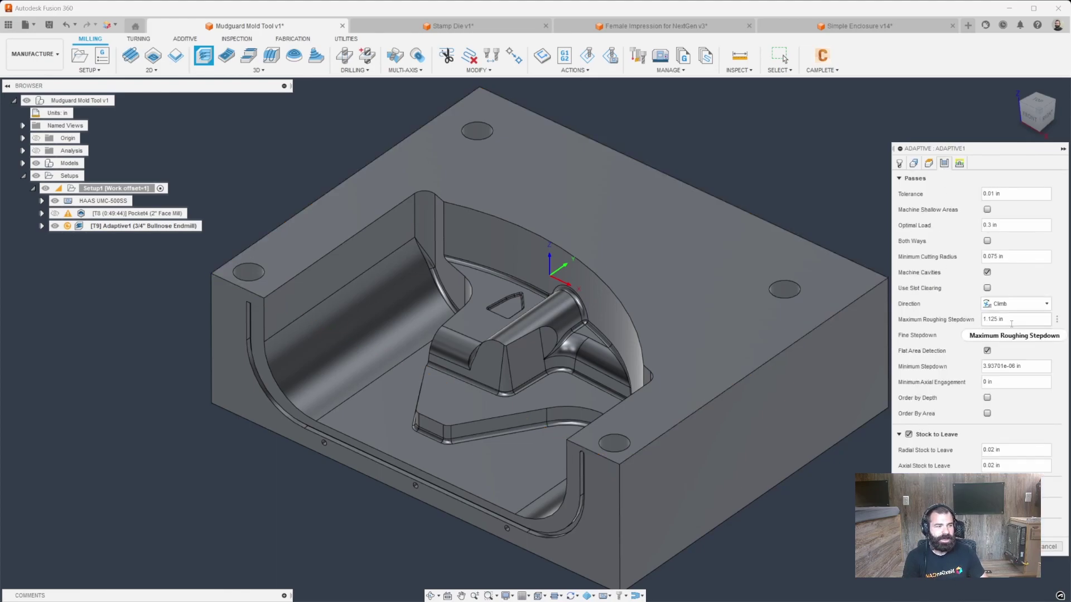
{"action": "key", "text": "shift+Tab"}
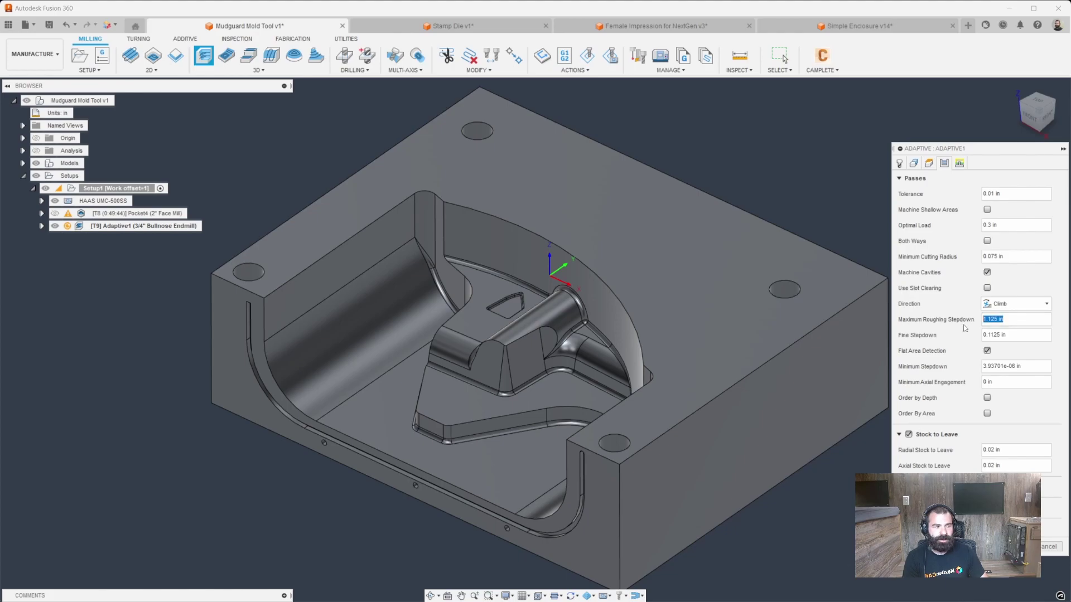
{"action": "key", "text": "Tab"}
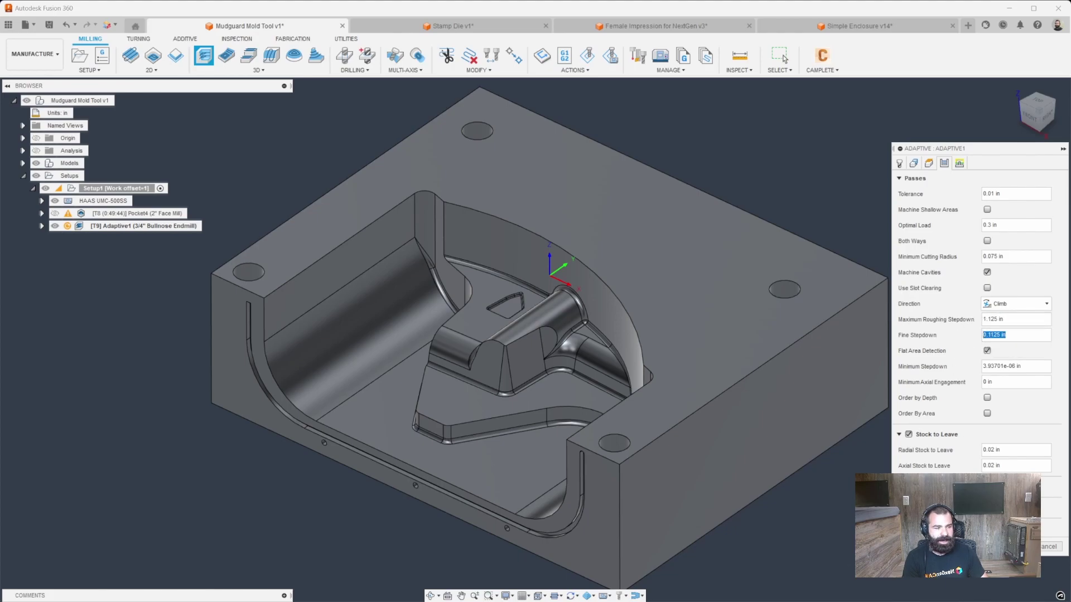
{"action": "key", "text": "Return"}
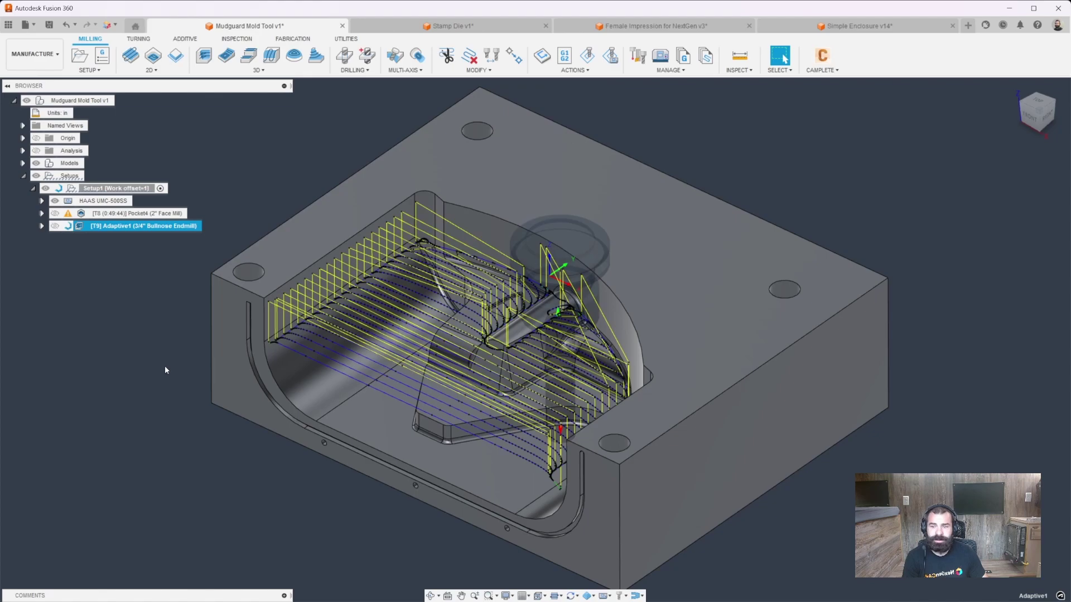
Set the mold pocket operation's spindle speed to 10000 rpm and cutting feedrate to 175 in/min, and regenerate the toolpath
{"action": "middle_click_drag", "start_coordinate": [165, 366], "coordinate": [253, 377], "text": "shift"}
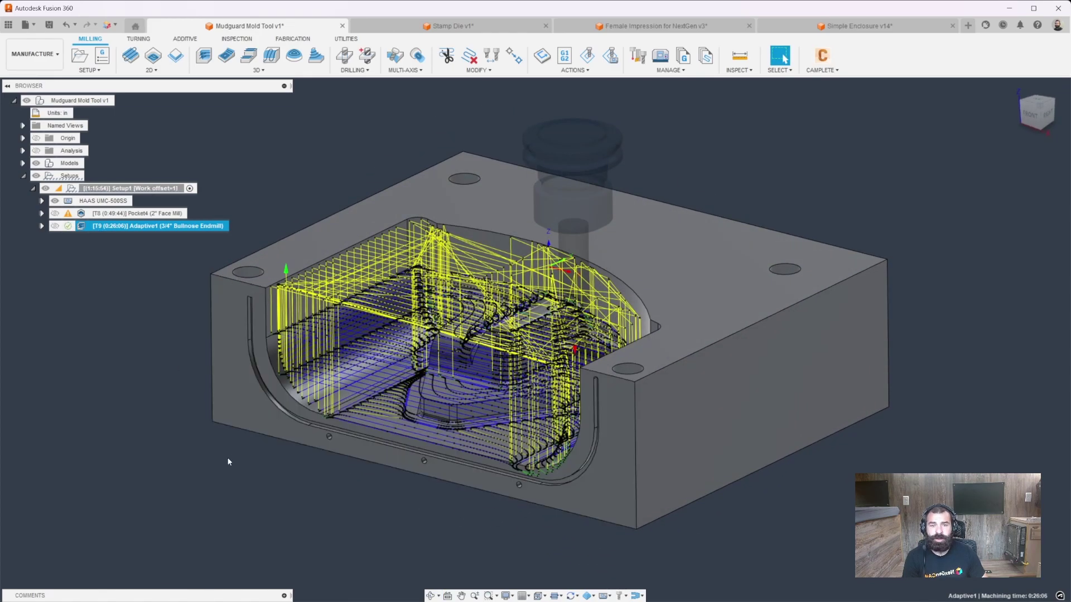
{"action": "mouse_move", "coordinate": [135, 369]}
{"action": "middle_mouse_down", "text": "shift"}
{"action": "mouse_move", "coordinate": [99, 379]}
{"action": "mouse_move", "coordinate": [125, 381]}
{"action": "middle_mouse_up", "text": "shift"}
{"action": "left_click", "coordinate": [87, 214]}
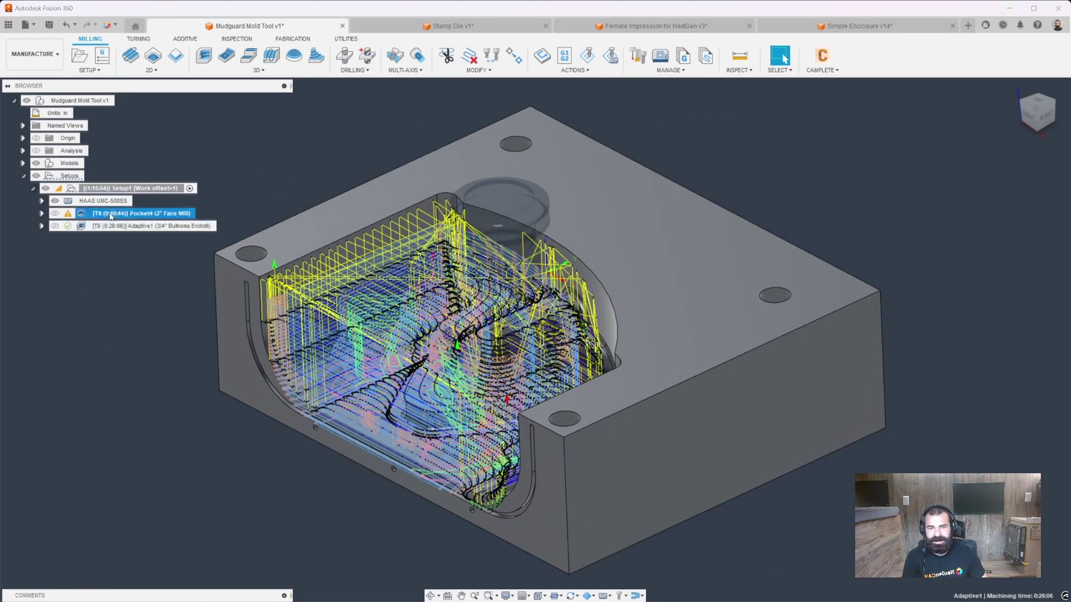
{"action": "double_click", "coordinate": [85, 214]}
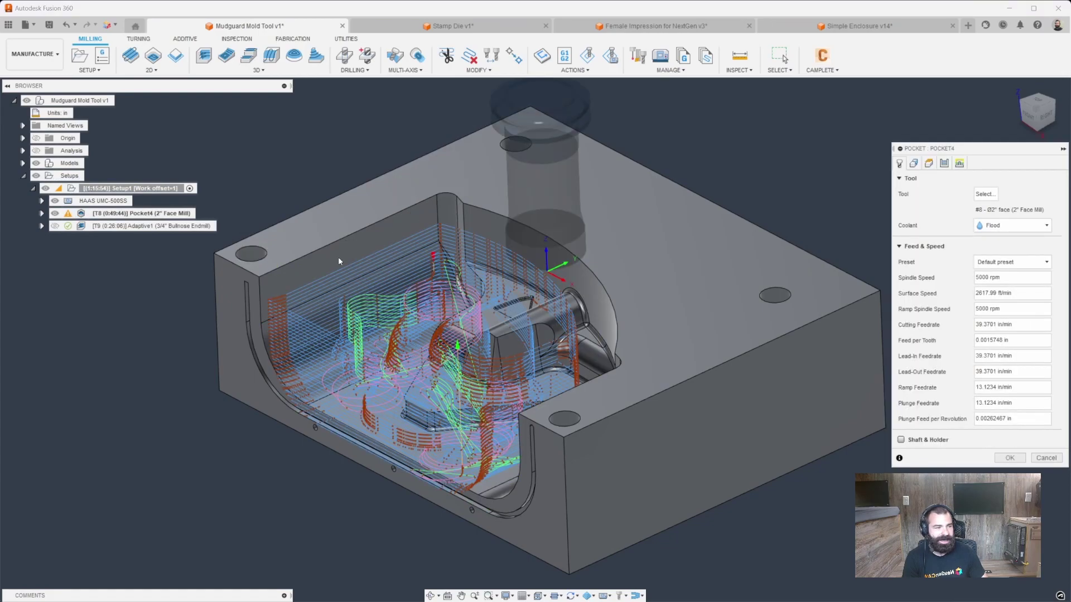
{"action": "left_click", "coordinate": [959, 279]}
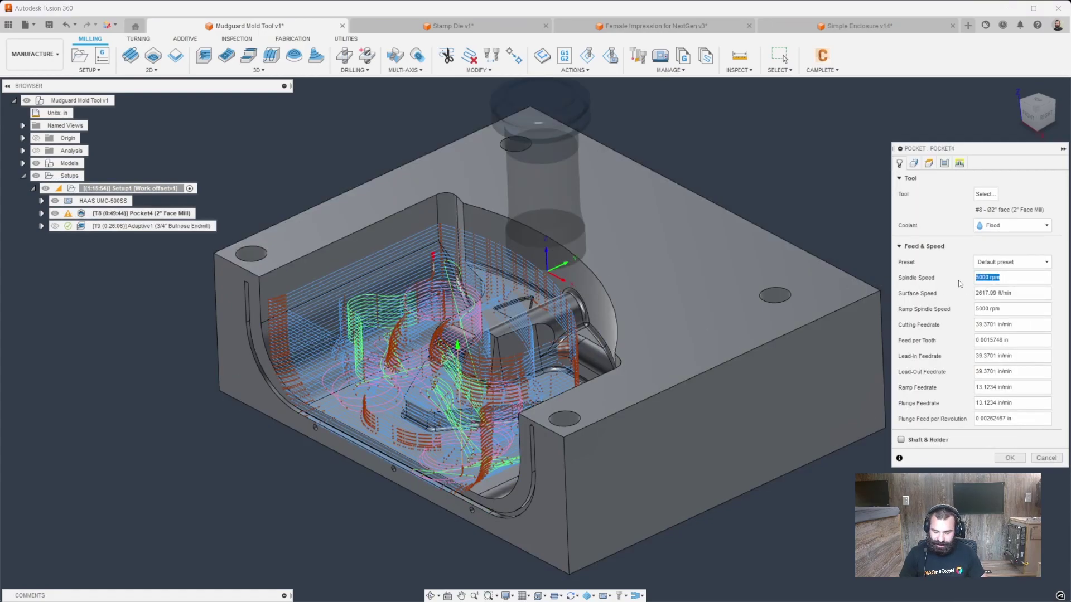
{"action": "type", "text": "10000"}
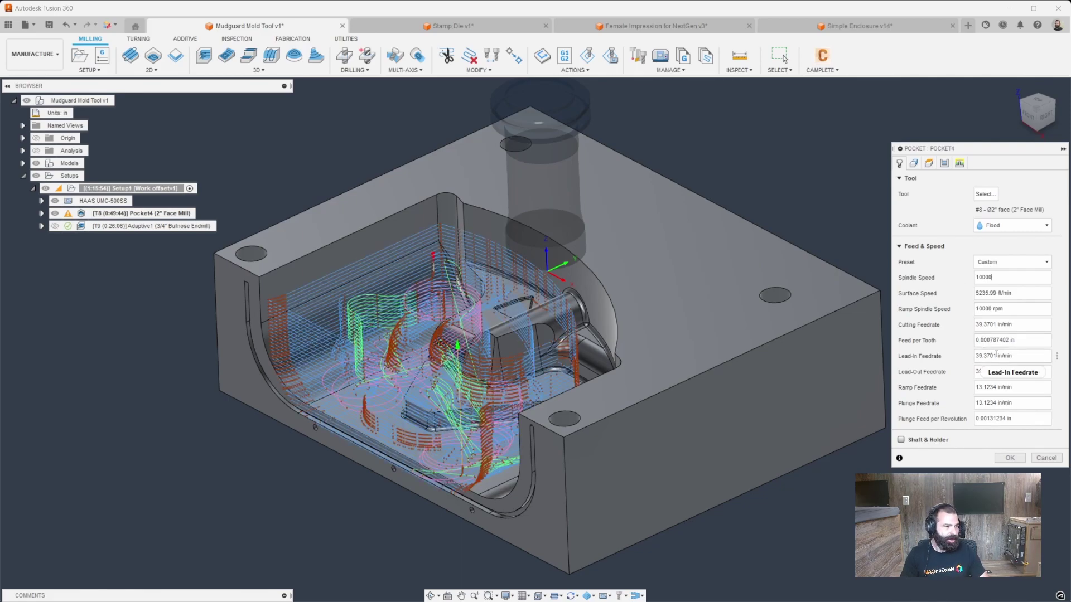
{"action": "left_click_drag", "start_coordinate": [1021, 324], "coordinate": [968, 330]}
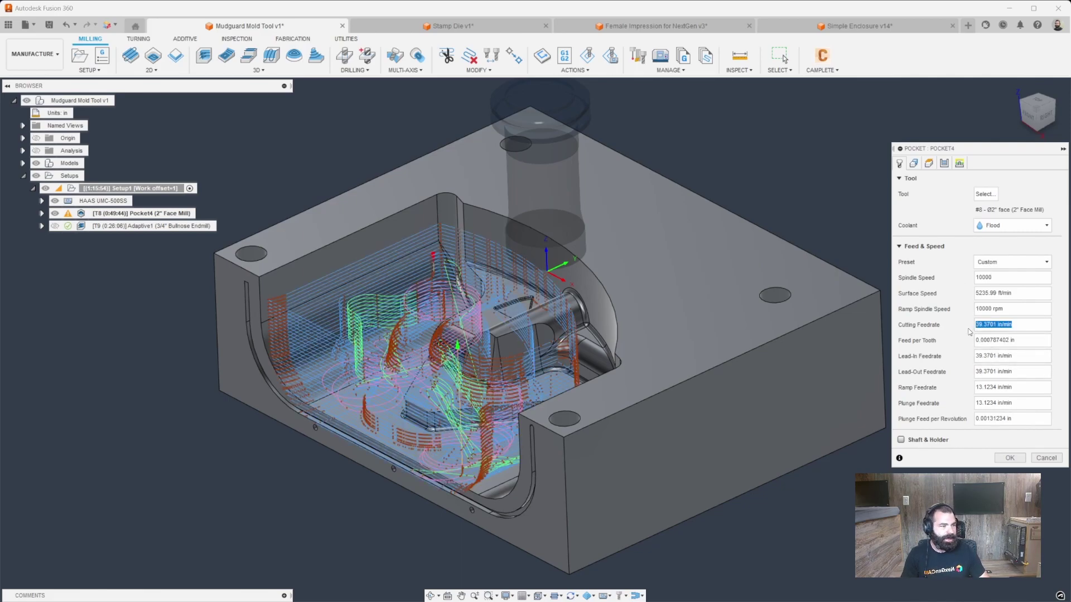
{"action": "type", "text": "175"}
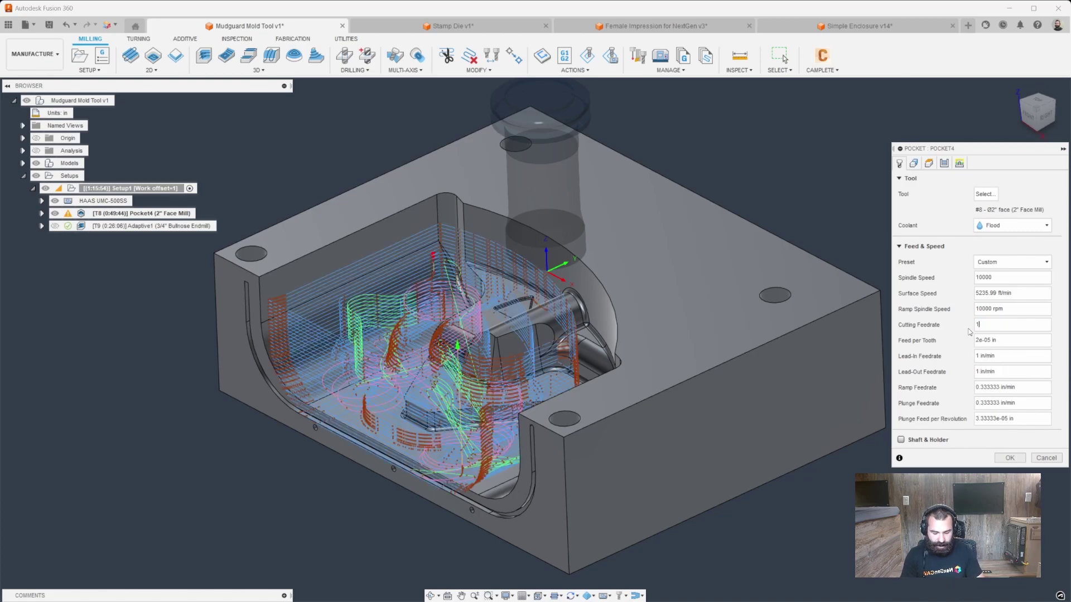
{"action": "left_click", "coordinate": [1008, 459]}
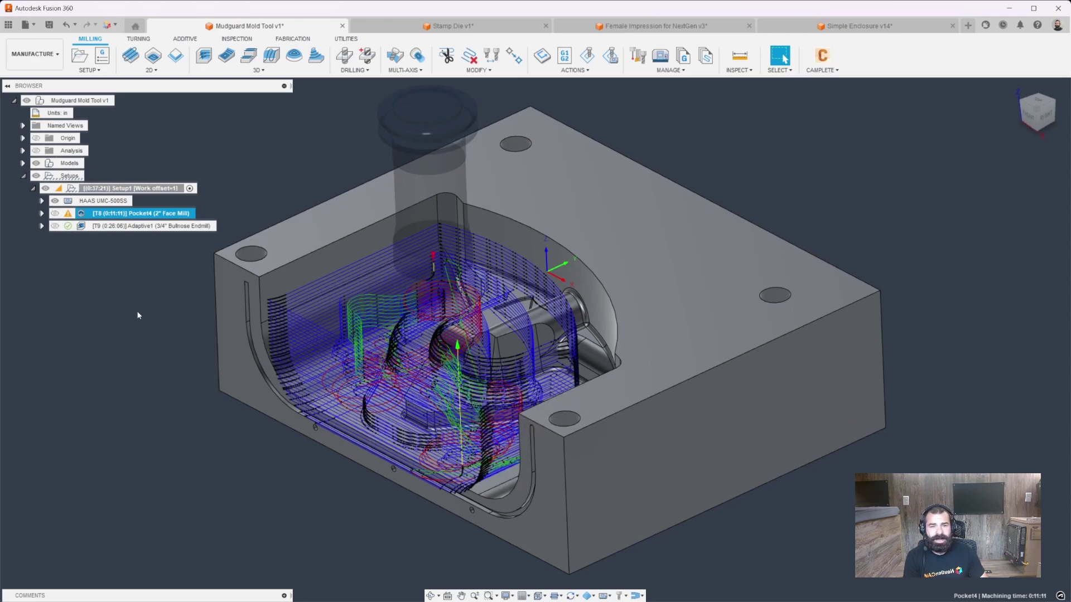
Examine the recalculated pocket toolpath on the mudguard mold and compare it with the adaptive operation
{"action": "left_click", "coordinate": [112, 218]}
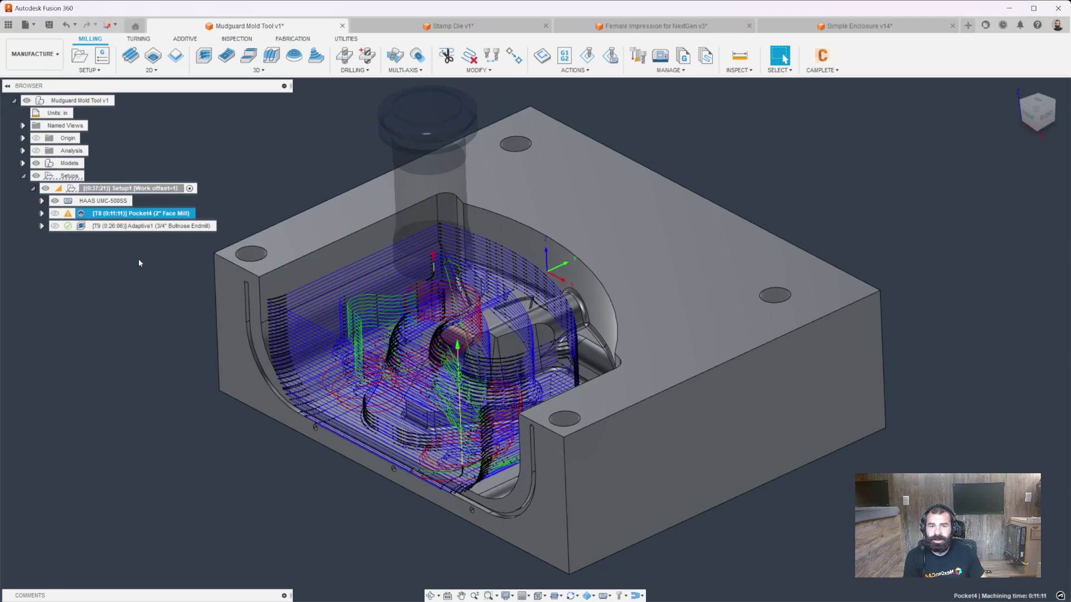
{"action": "middle_click_drag", "start_coordinate": [138, 259], "coordinate": [392, 181], "text": "shift"}
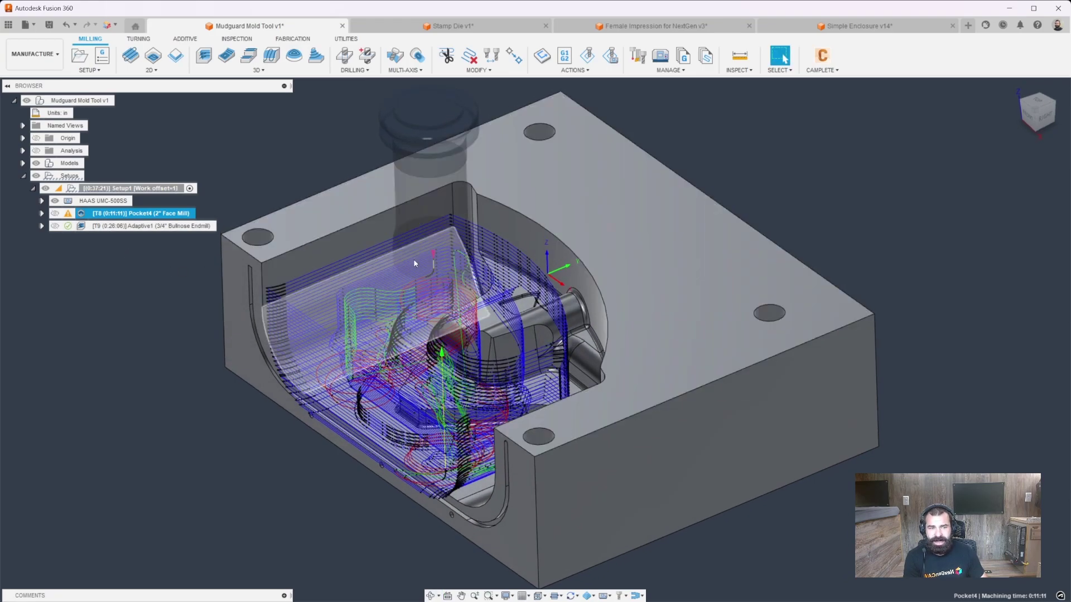
{"action": "left_click", "coordinate": [146, 226]}
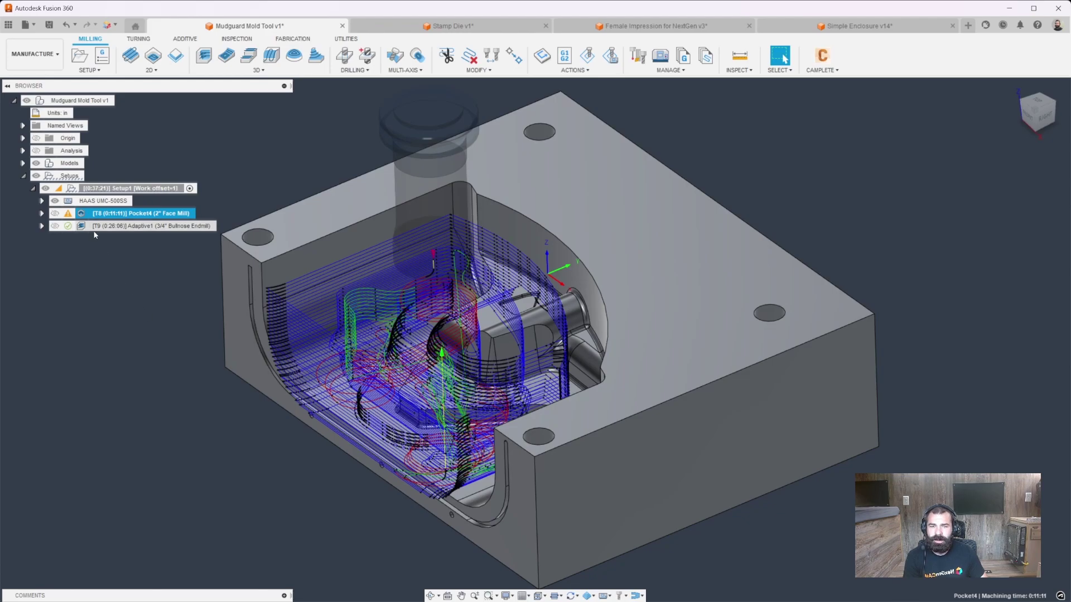
{"action": "middle_click_drag", "start_coordinate": [146, 226], "coordinate": [575, 204], "text": "shift"}
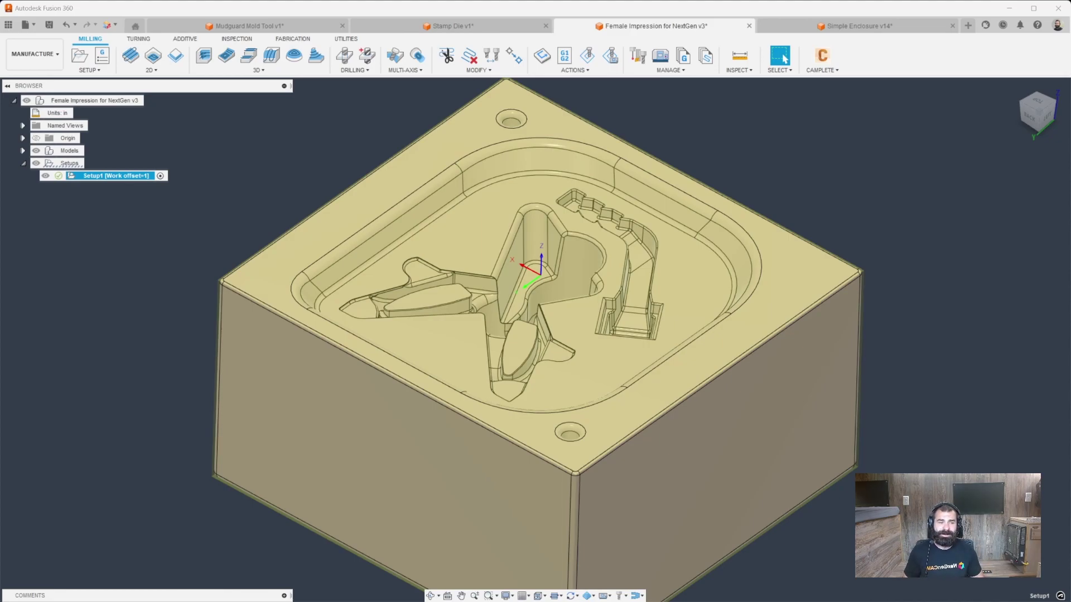
Create a 3D Adaptive Clearing operation on the female impression using tool 15, the 1/2" Flat Endmill from the VF4SS library
{"action": "left_click", "coordinate": [204, 56]}
{"action": "left_click", "coordinate": [991, 195]}
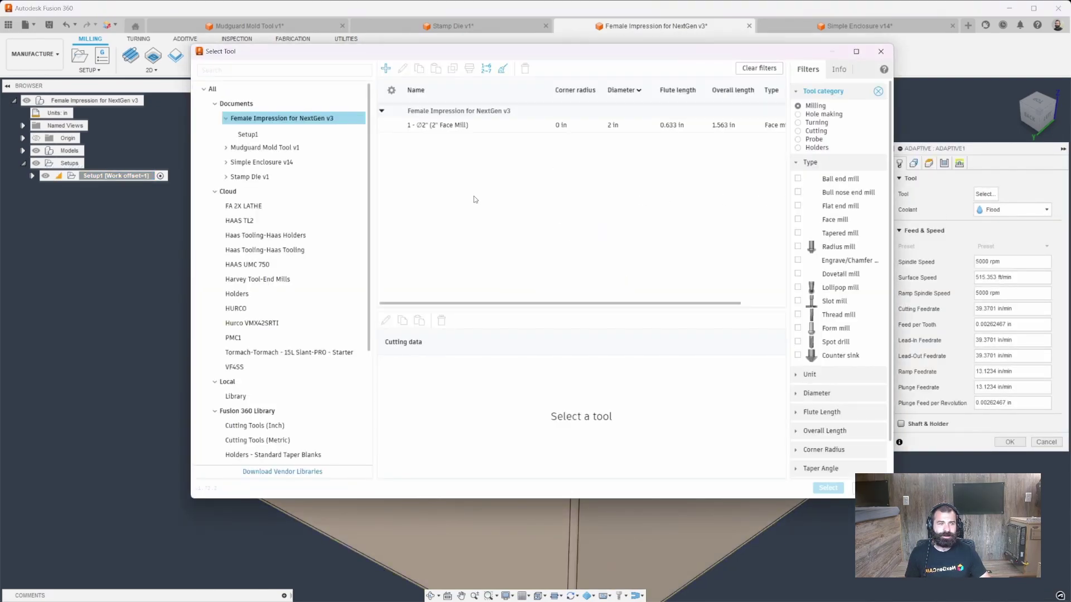
{"action": "left_click", "coordinate": [441, 125]}
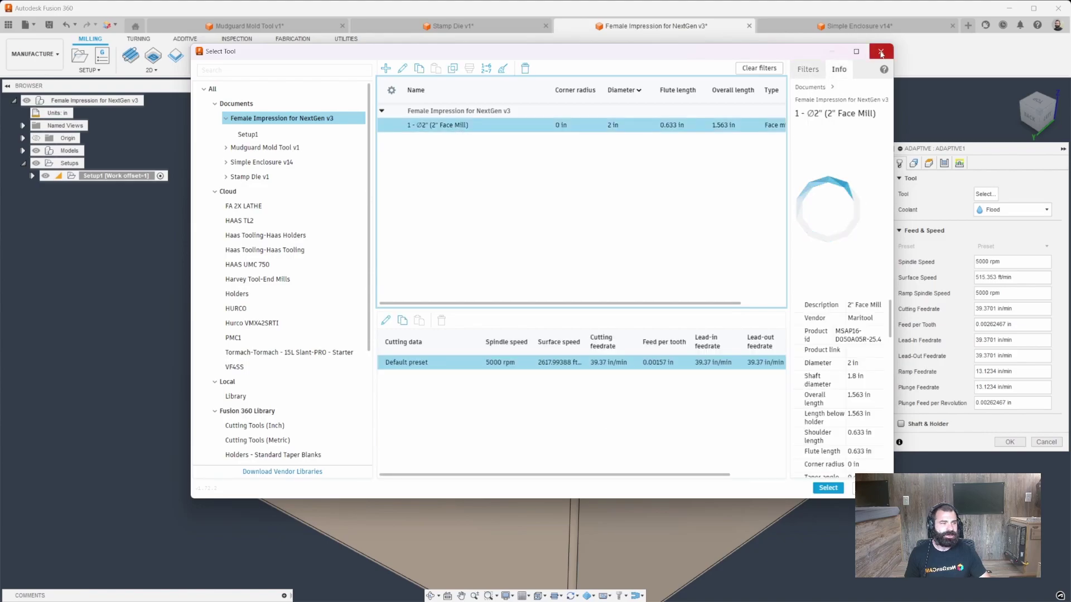
{"action": "left_click", "coordinate": [246, 367]}
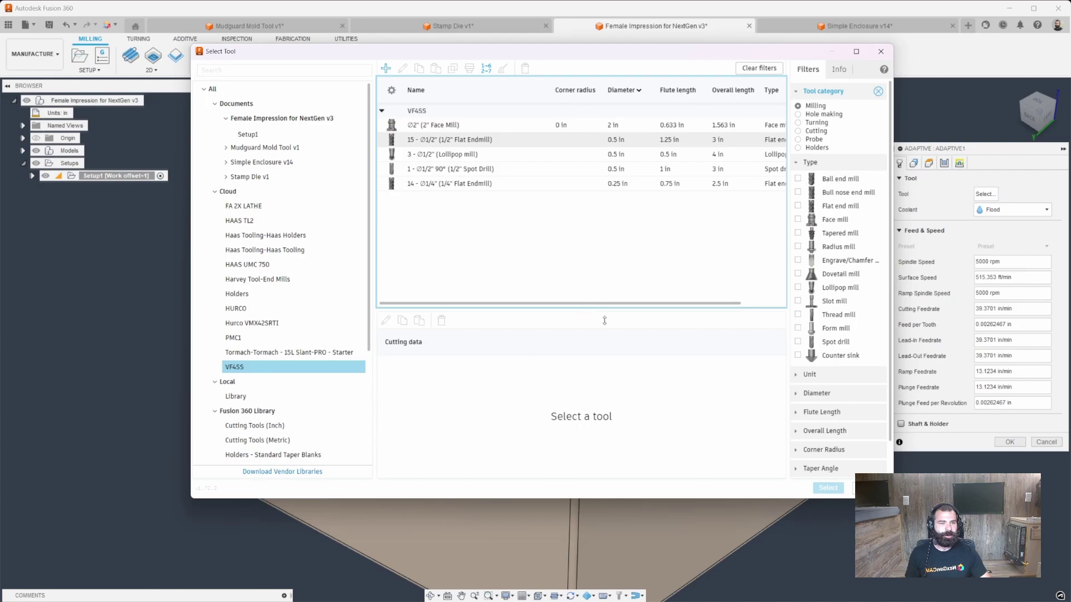
{"action": "left_click", "coordinate": [477, 140]}
{"action": "left_click", "coordinate": [827, 488]}
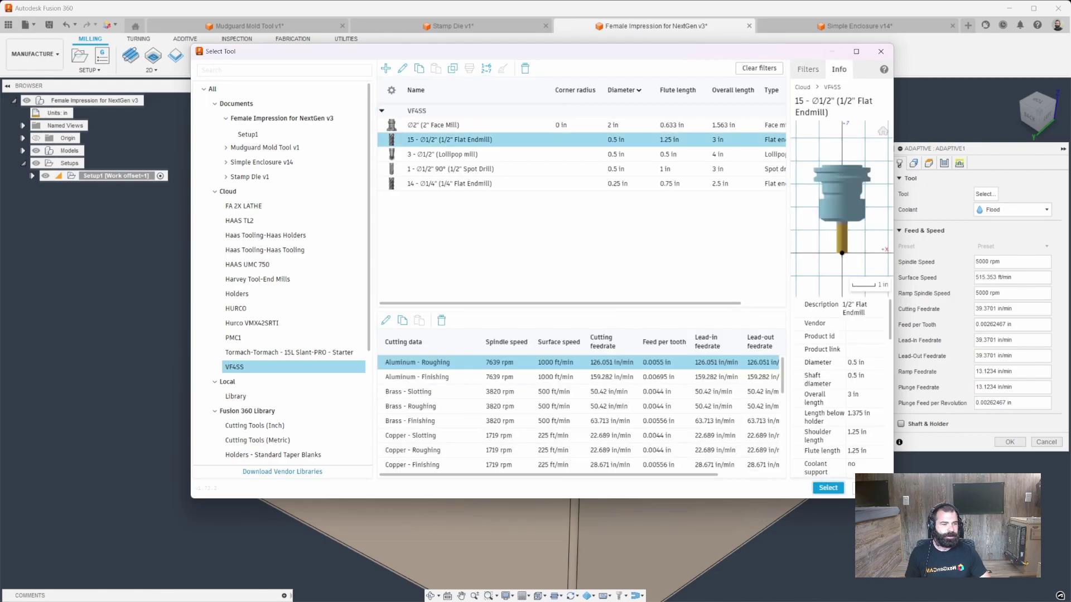
{"action": "key", "text": "Return"}
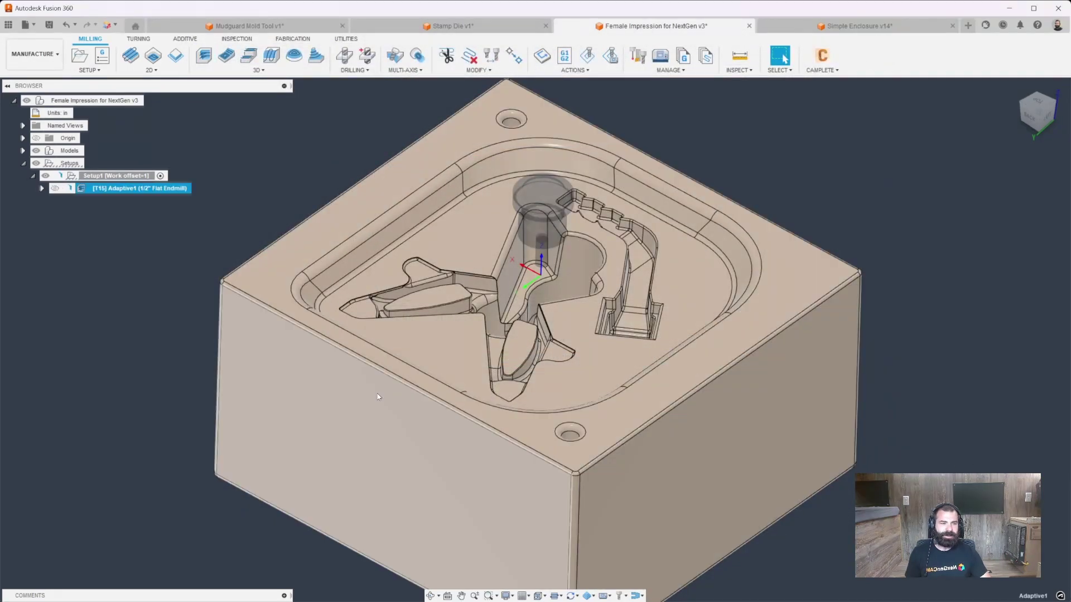
Create a 3D Pocket Clearing operation on the female impression with tool 1, the 2" Face Mill, and generate its toolpath
{"action": "middle_click_drag", "start_coordinate": [229, 112], "coordinate": [230, 89], "text": "shift"}
{"action": "middle_click_drag", "start_coordinate": [525, 252], "coordinate": [504, 278], "text": "shift"}
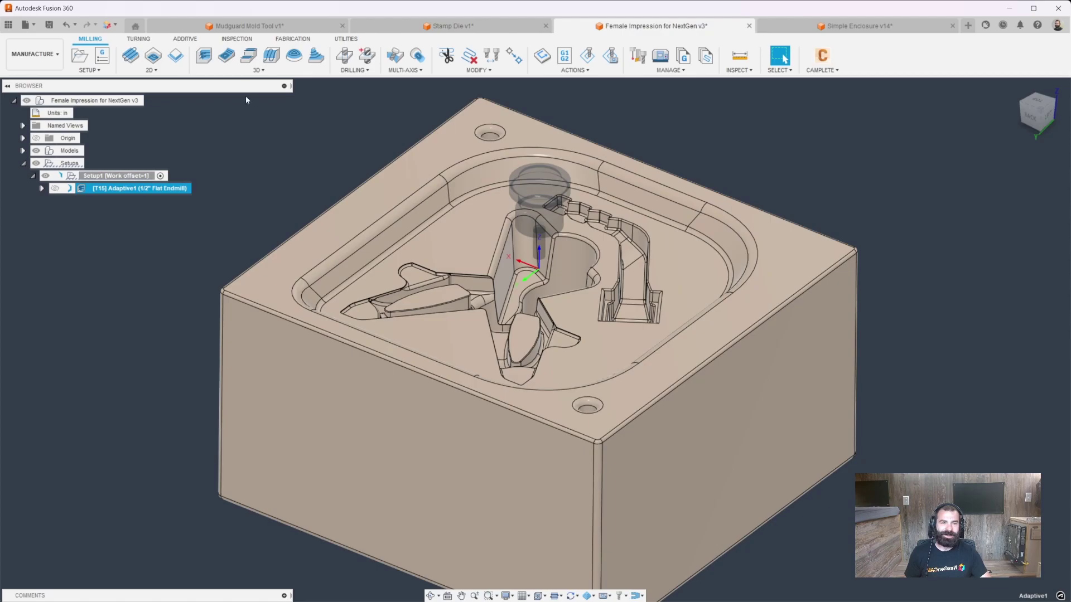
{"action": "left_click", "coordinate": [242, 71]}
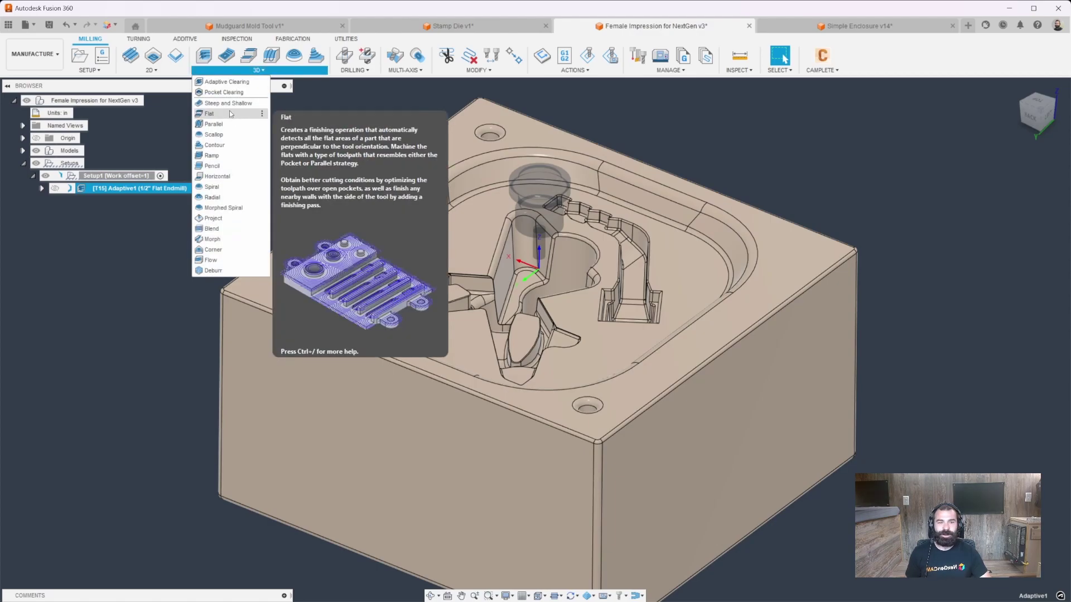
{"action": "left_click", "coordinate": [229, 92]}
{"action": "left_click", "coordinate": [985, 194]}
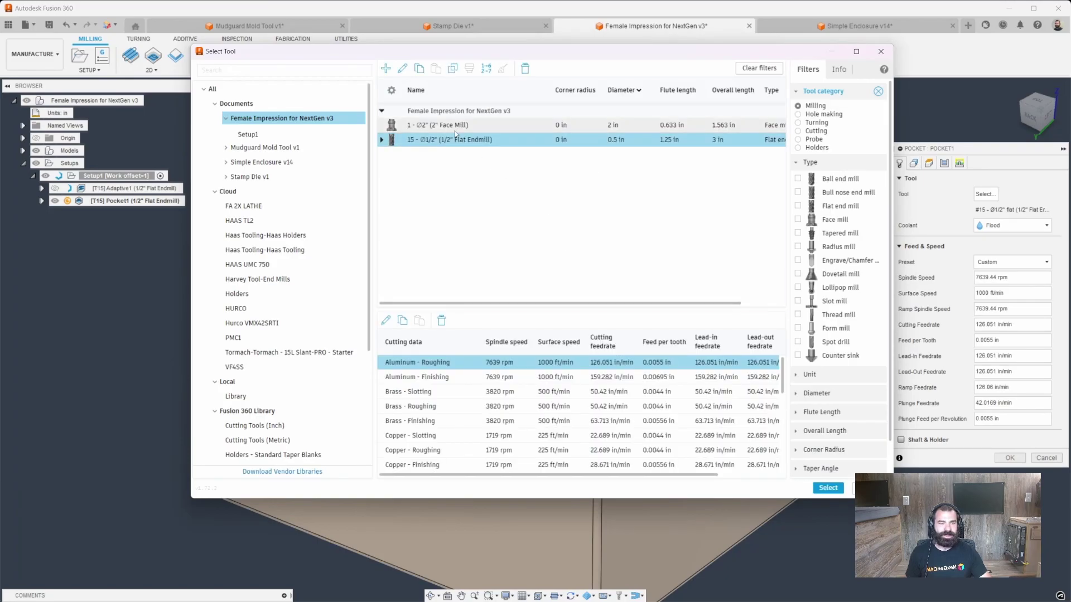
{"action": "left_click", "coordinate": [823, 486]}
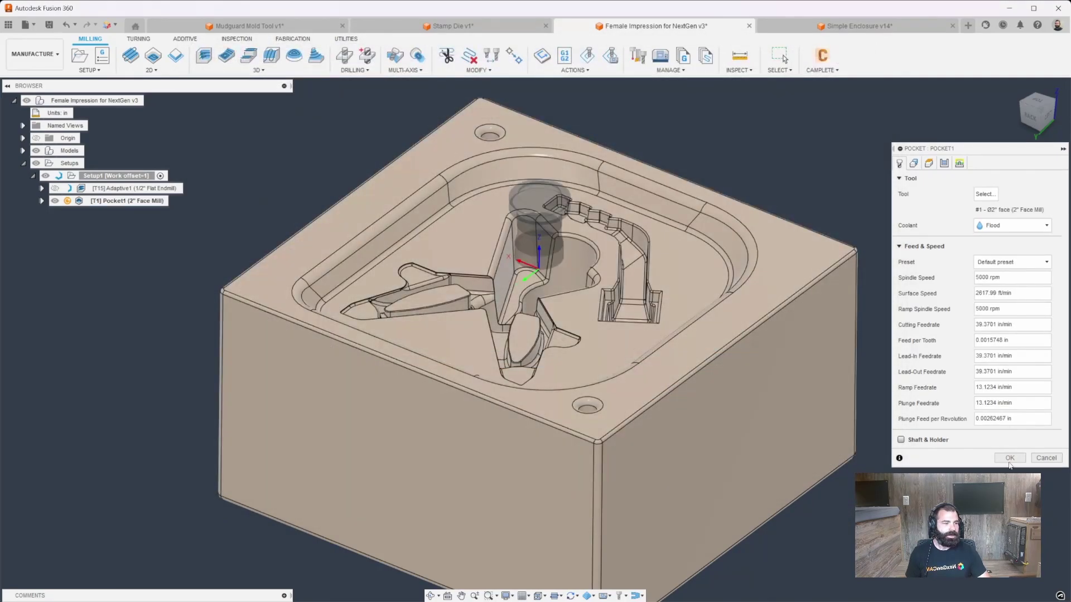
{"action": "left_click", "coordinate": [1010, 458]}
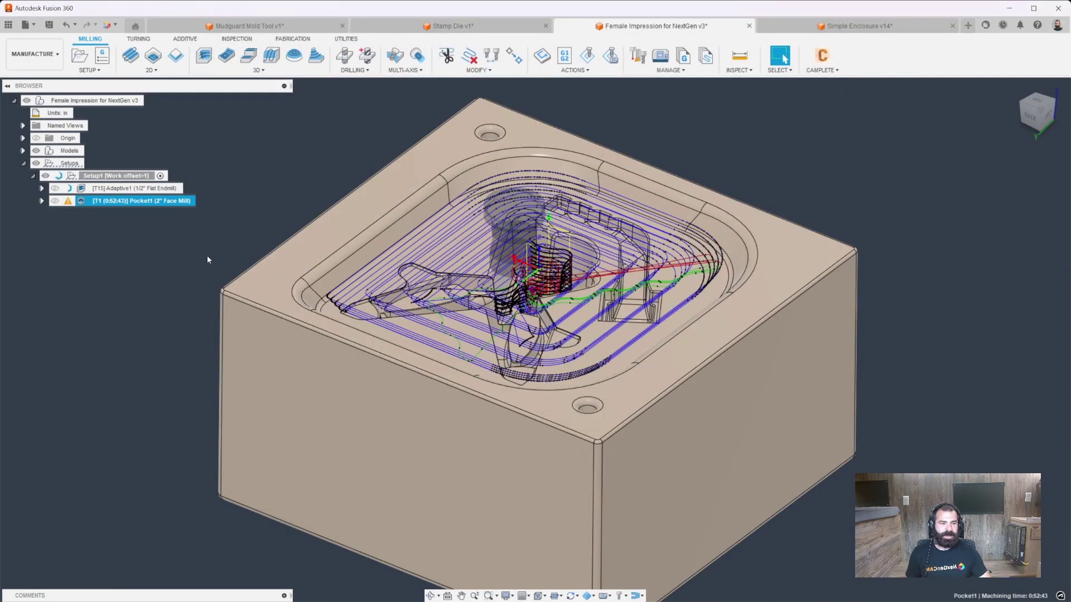
Limit the impression's adaptive operation to a selected machining boundary along the recess's upper edge and regenerate the toolpath
{"action": "middle_click_drag", "start_coordinate": [535, 335], "coordinate": [574, 363], "text": "shift"}
{"action": "left_click", "coordinate": [91, 189]}
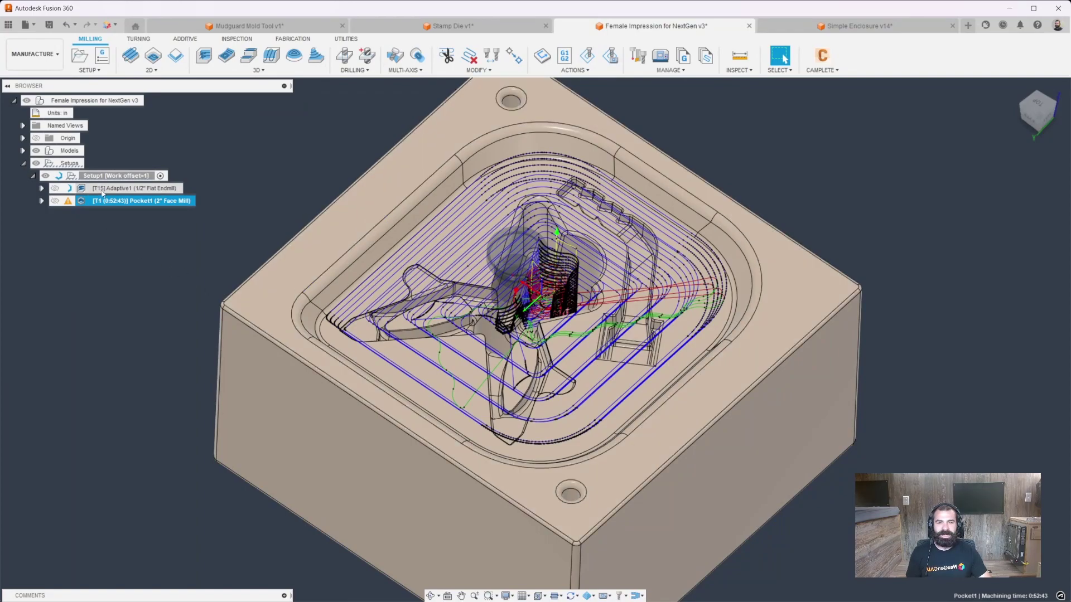
{"action": "double_click", "coordinate": [91, 189]}
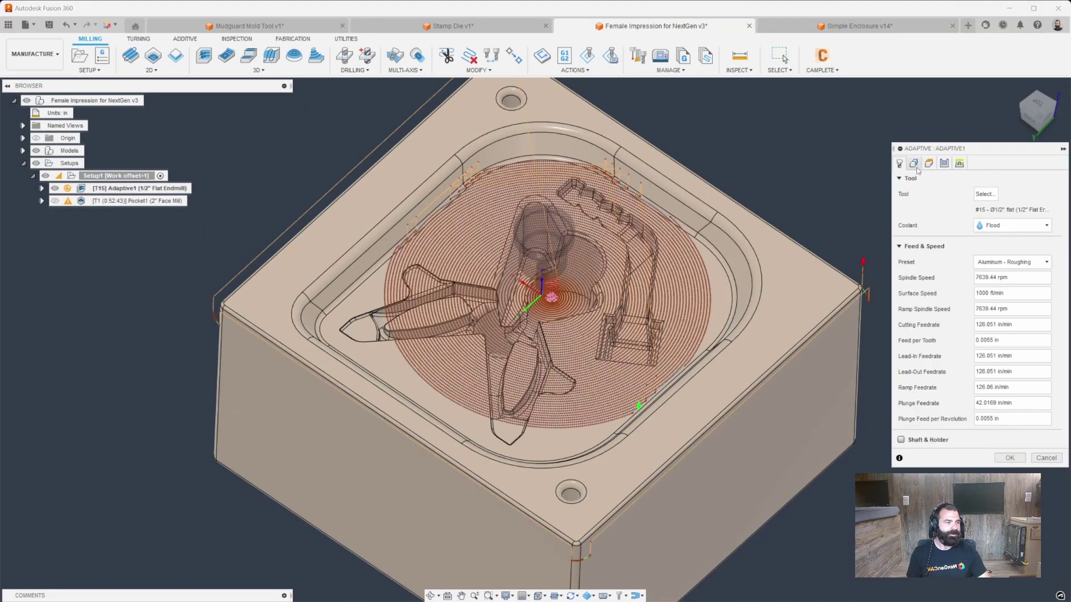
{"action": "left_click", "coordinate": [914, 162]}
{"action": "left_click", "coordinate": [976, 195]}
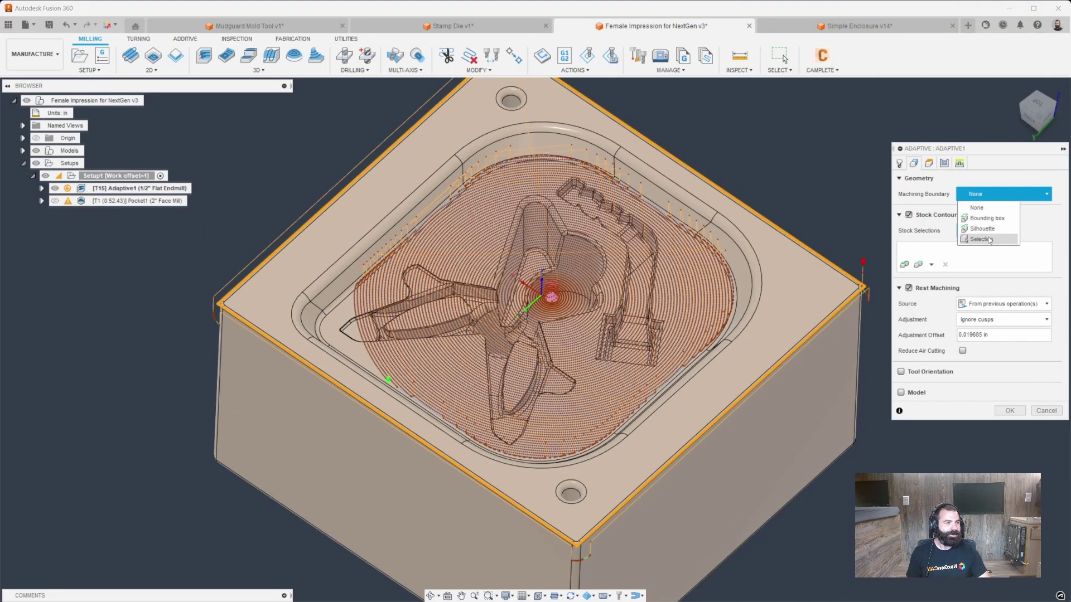
{"action": "left_click", "coordinate": [975, 240]}
{"action": "left_click", "coordinate": [743, 212]}
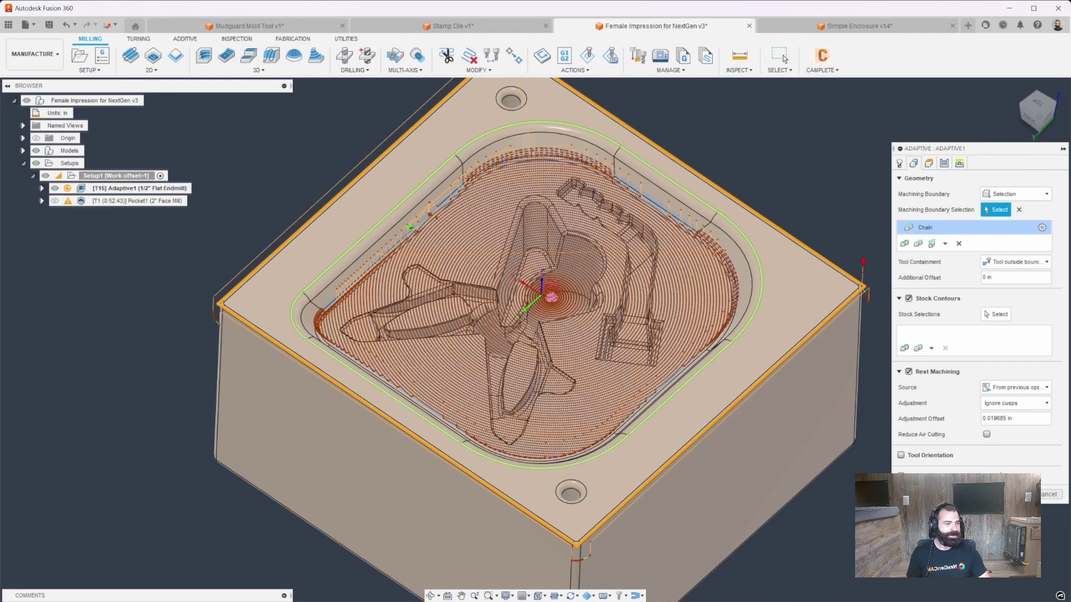
{"action": "left_click", "coordinate": [1018, 494]}
Compare the adaptive and pocket toolpaths and their machining times on the female impression from several angles
{"action": "middle_click_drag", "start_coordinate": [614, 357], "coordinate": [590, 375], "text": "shift"}
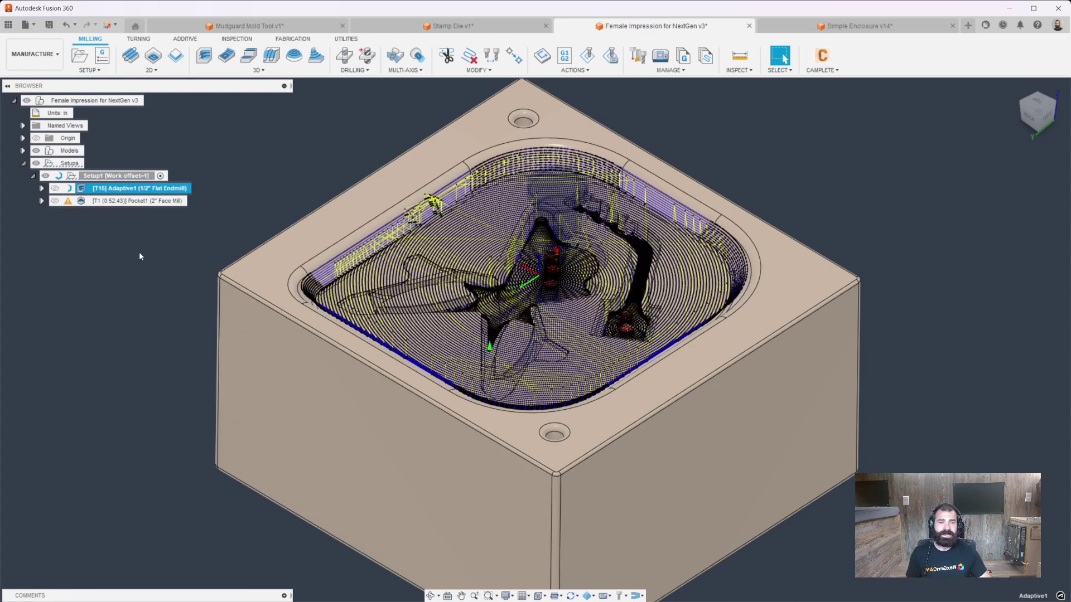
{"action": "key", "text": "Down"}
{"action": "mouse_move", "coordinate": [129, 282]}
{"action": "middle_mouse_down", "text": "shift"}
{"action": "mouse_move", "coordinate": [145, 298]}
{"action": "mouse_move", "coordinate": [137, 287]}
{"action": "middle_mouse_up", "text": "shift"}
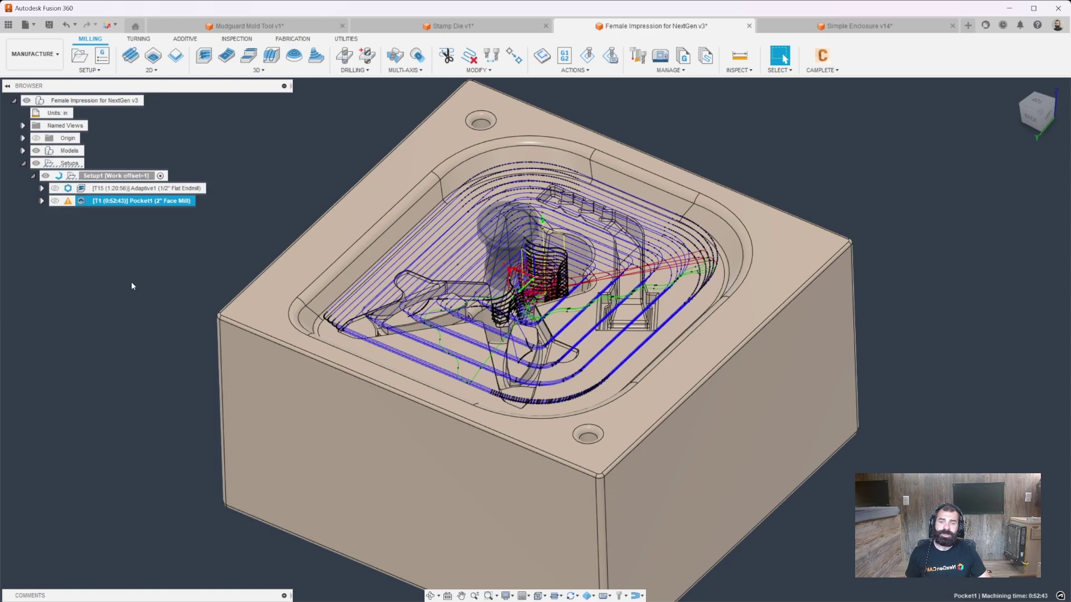
{"action": "key", "text": "Up"}
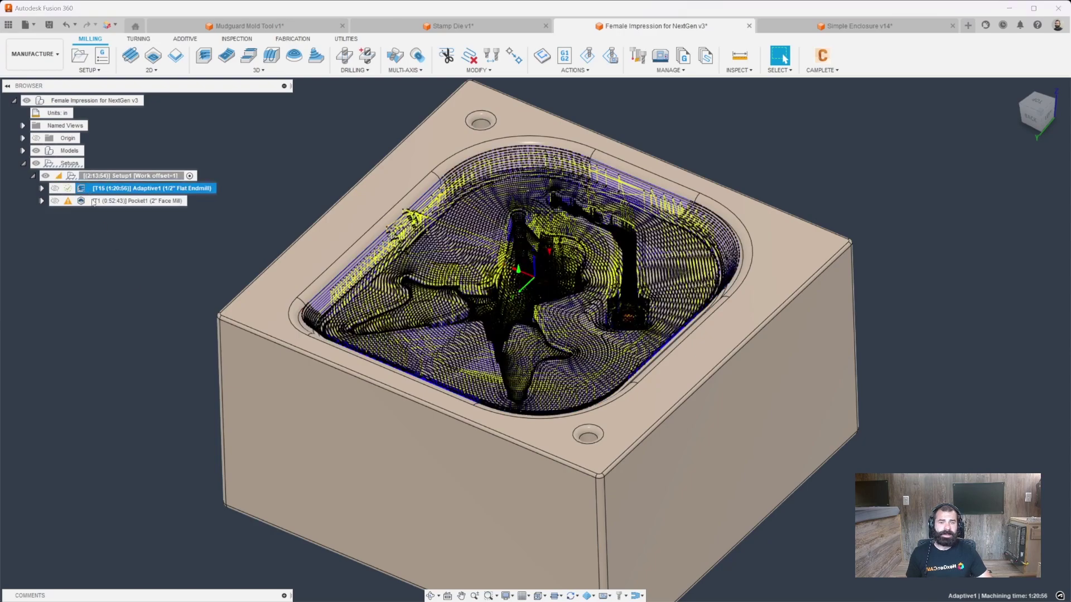
{"action": "middle_click_drag", "start_coordinate": [132, 280], "coordinate": [162, 306], "text": "shift"}
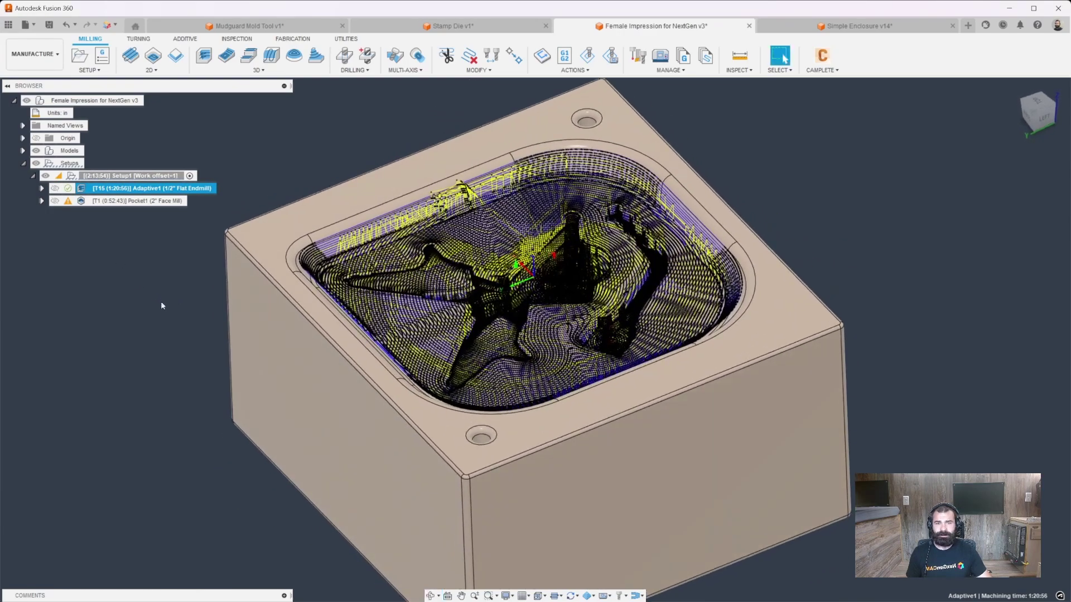
{"action": "left_click", "coordinate": [96, 202]}
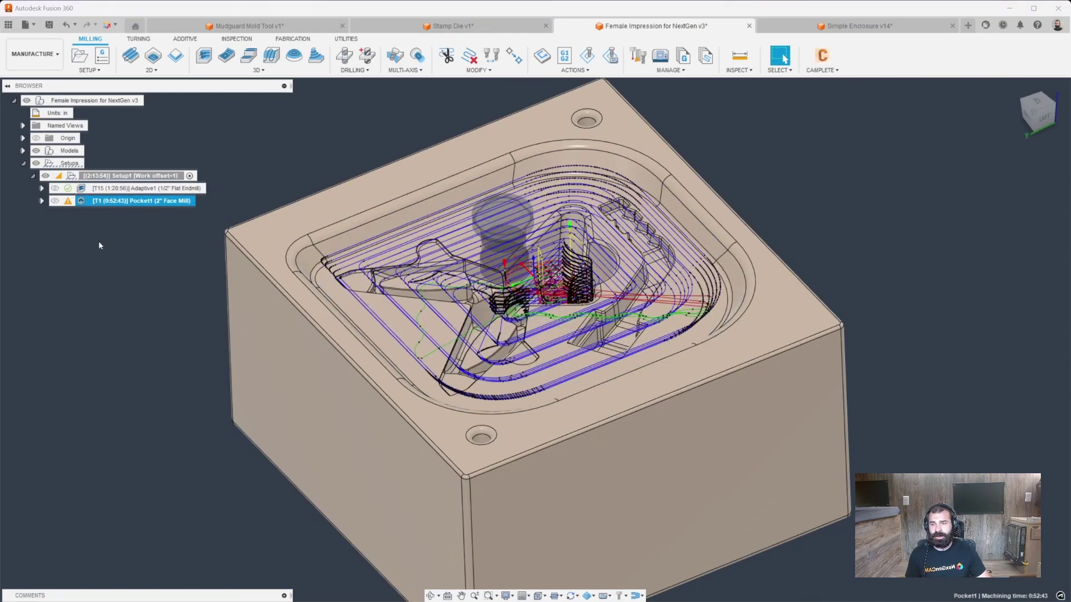
{"action": "middle_click_drag", "start_coordinate": [103, 254], "coordinate": [117, 252], "text": "shift"}
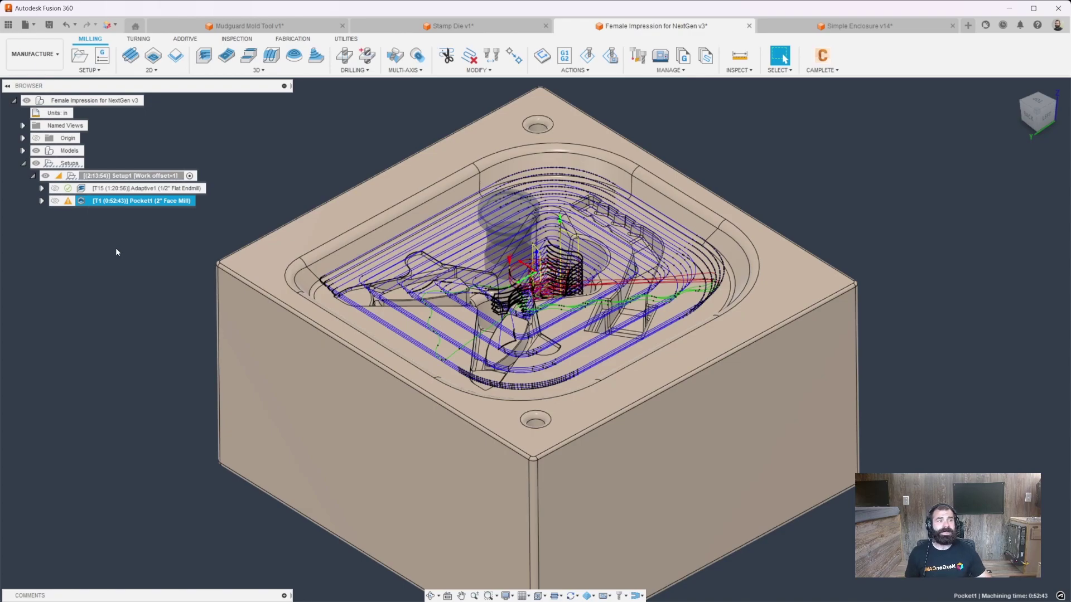
Review the Simple Enclosure part from the side and above, and return to the Female Impression document
{"action": "left_click", "coordinate": [853, 26]}
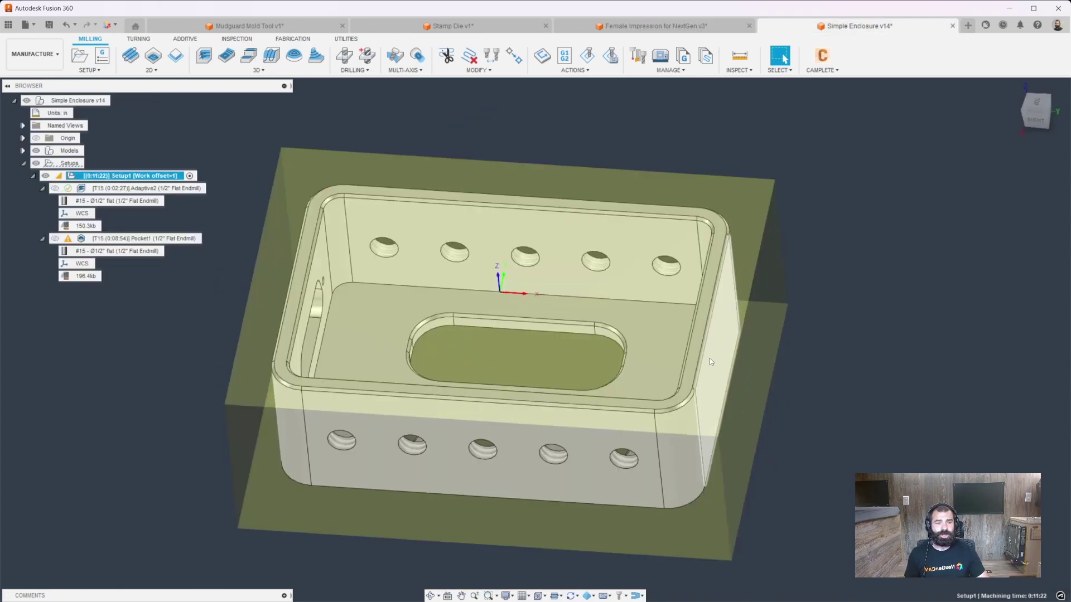
{"action": "middle_click_drag", "start_coordinate": [381, 230], "coordinate": [539, 214], "text": "shift"}
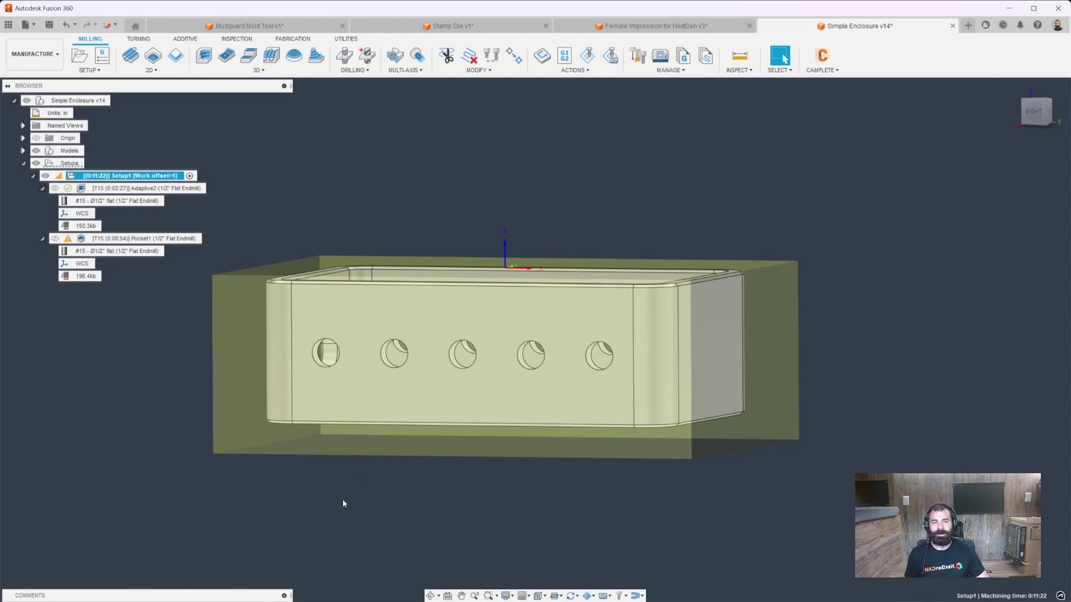
{"action": "middle_click_drag", "start_coordinate": [510, 401], "coordinate": [608, 225], "text": "shift"}
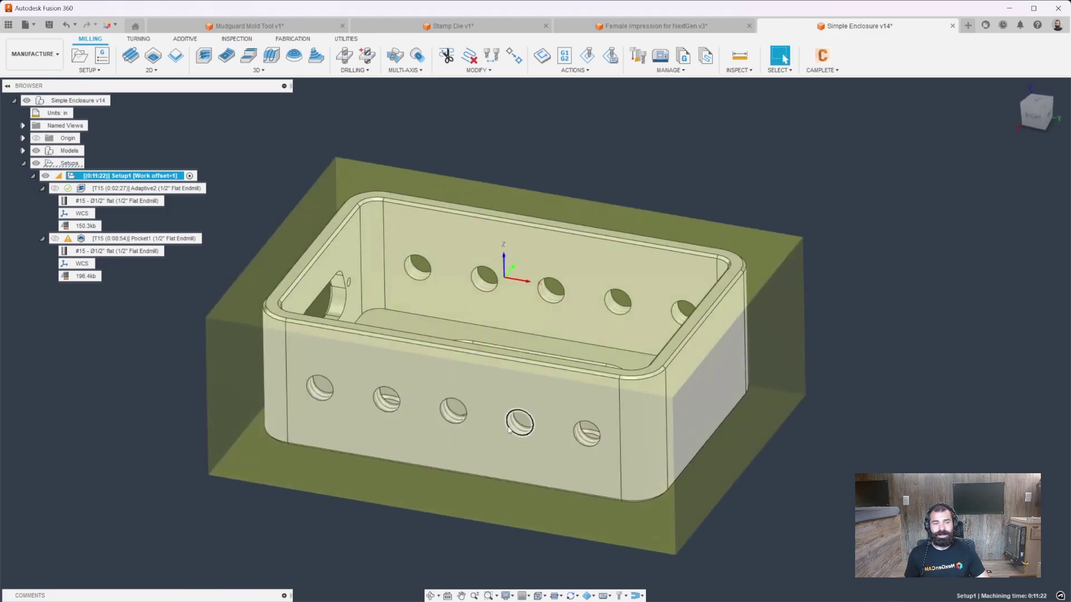
{"action": "left_click", "coordinate": [623, 26]}
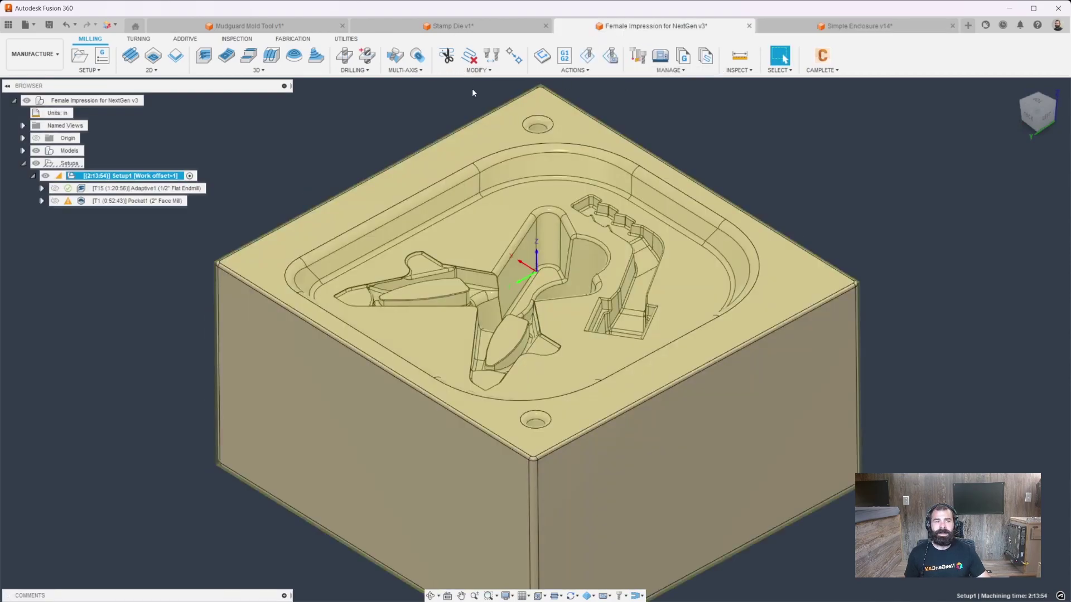